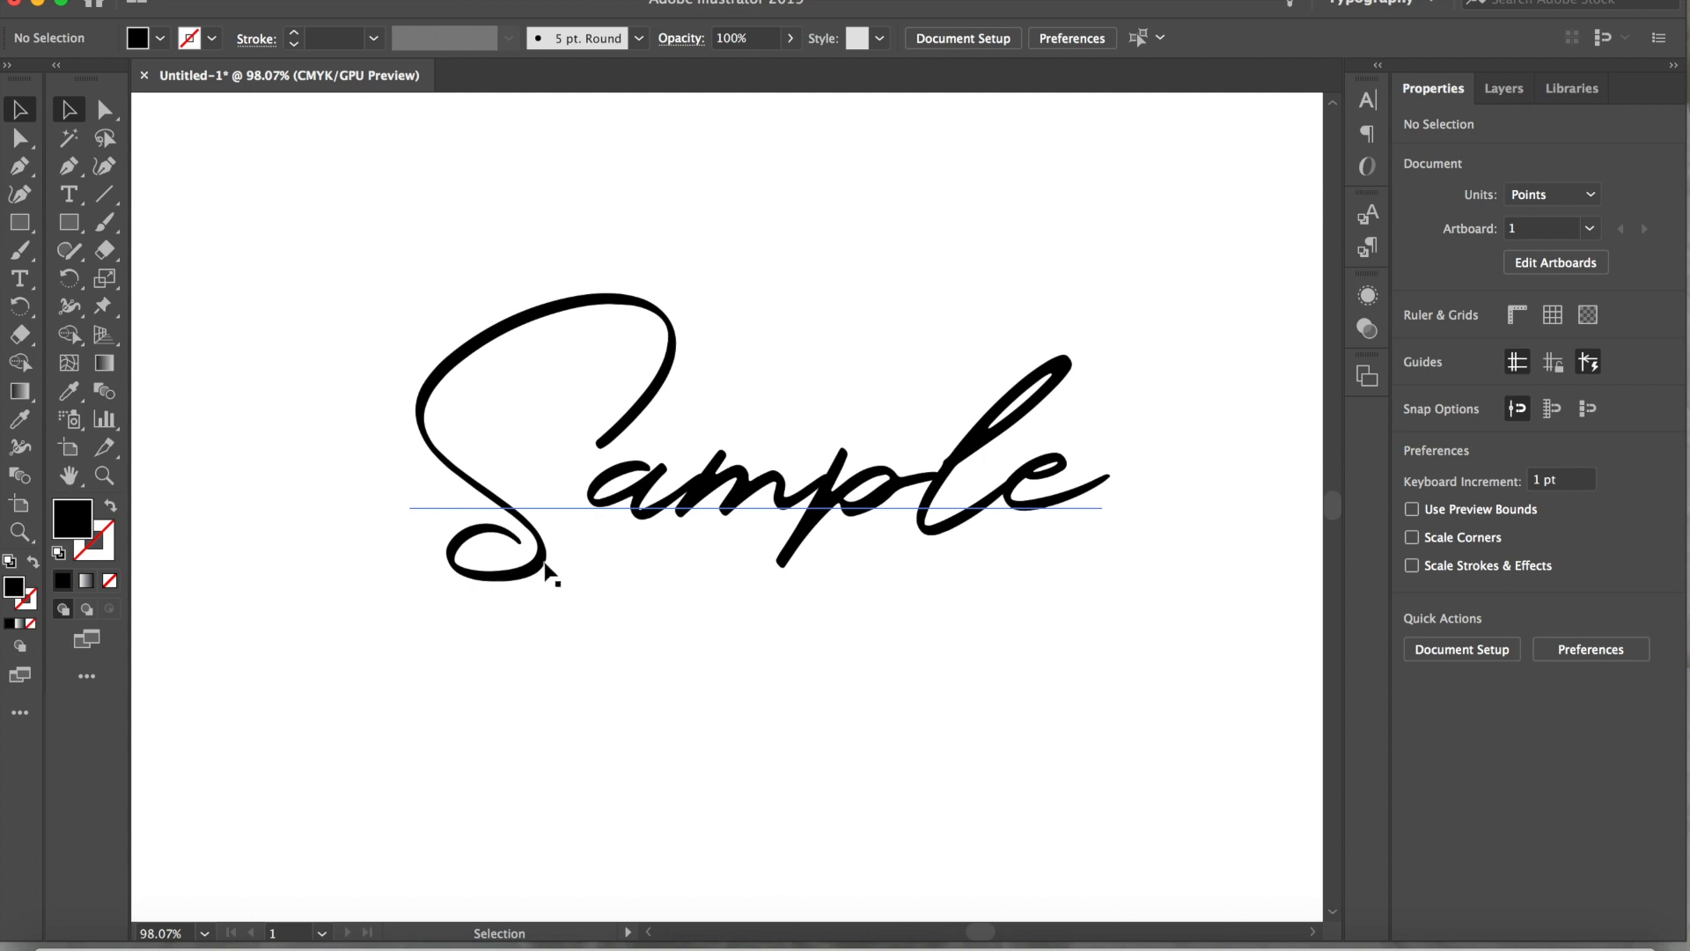
Convert the Sample script text to outlines
left_click_drag(329, 266, 1112, 673)
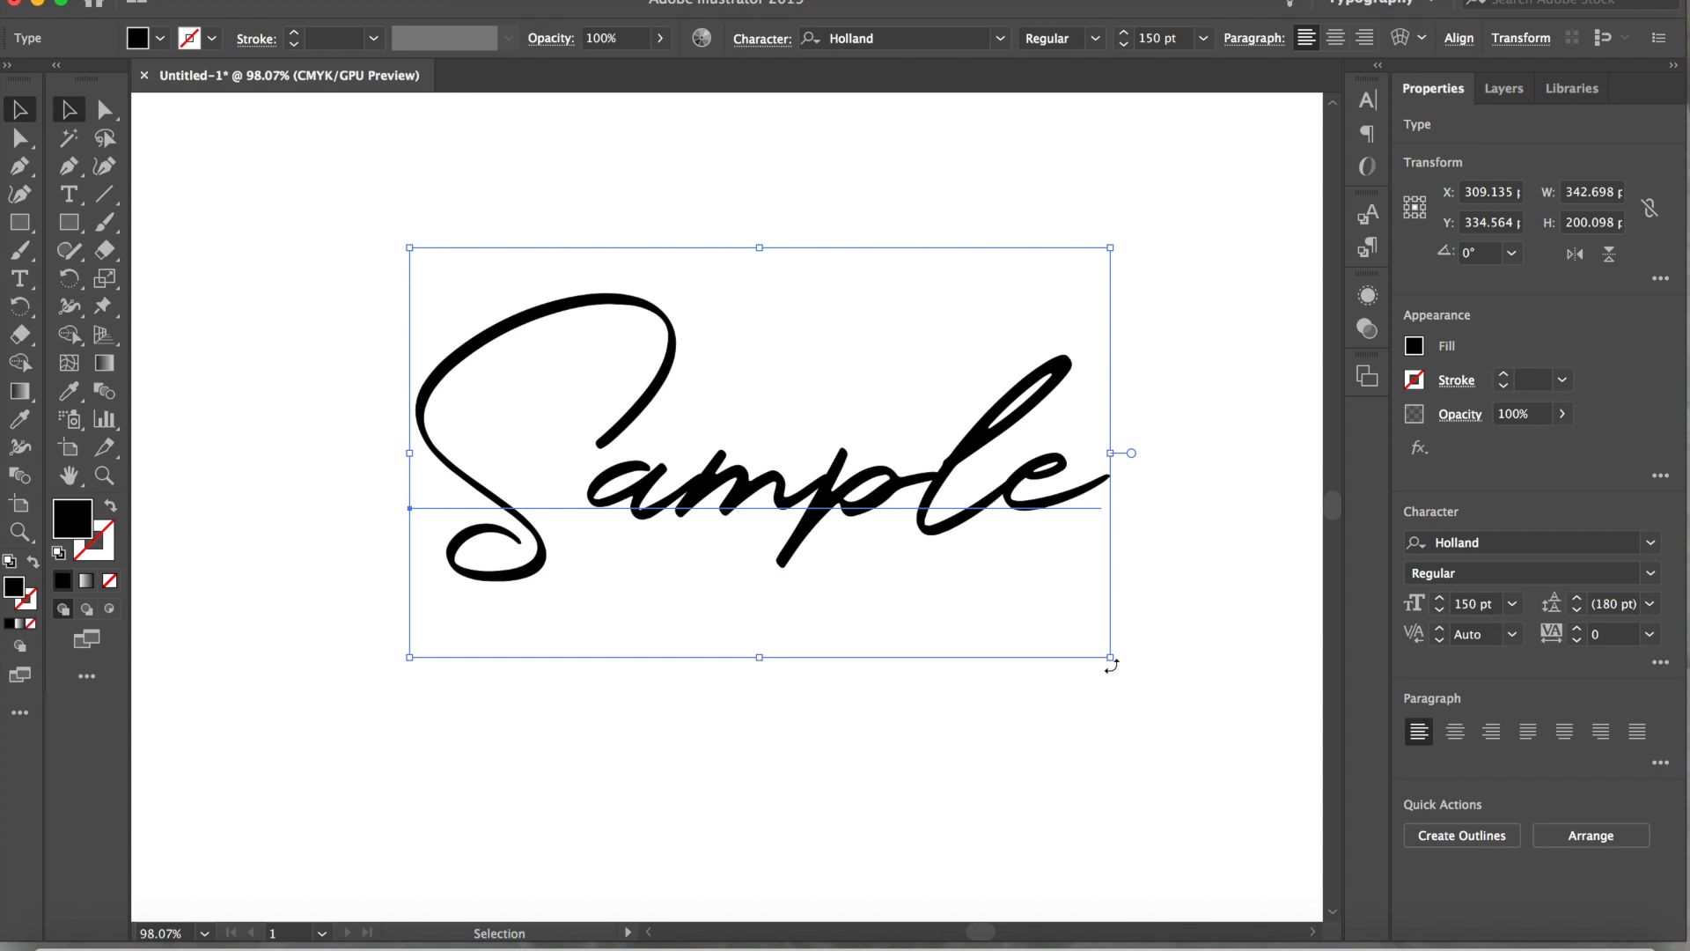
key("super")
key("shift+super+o")
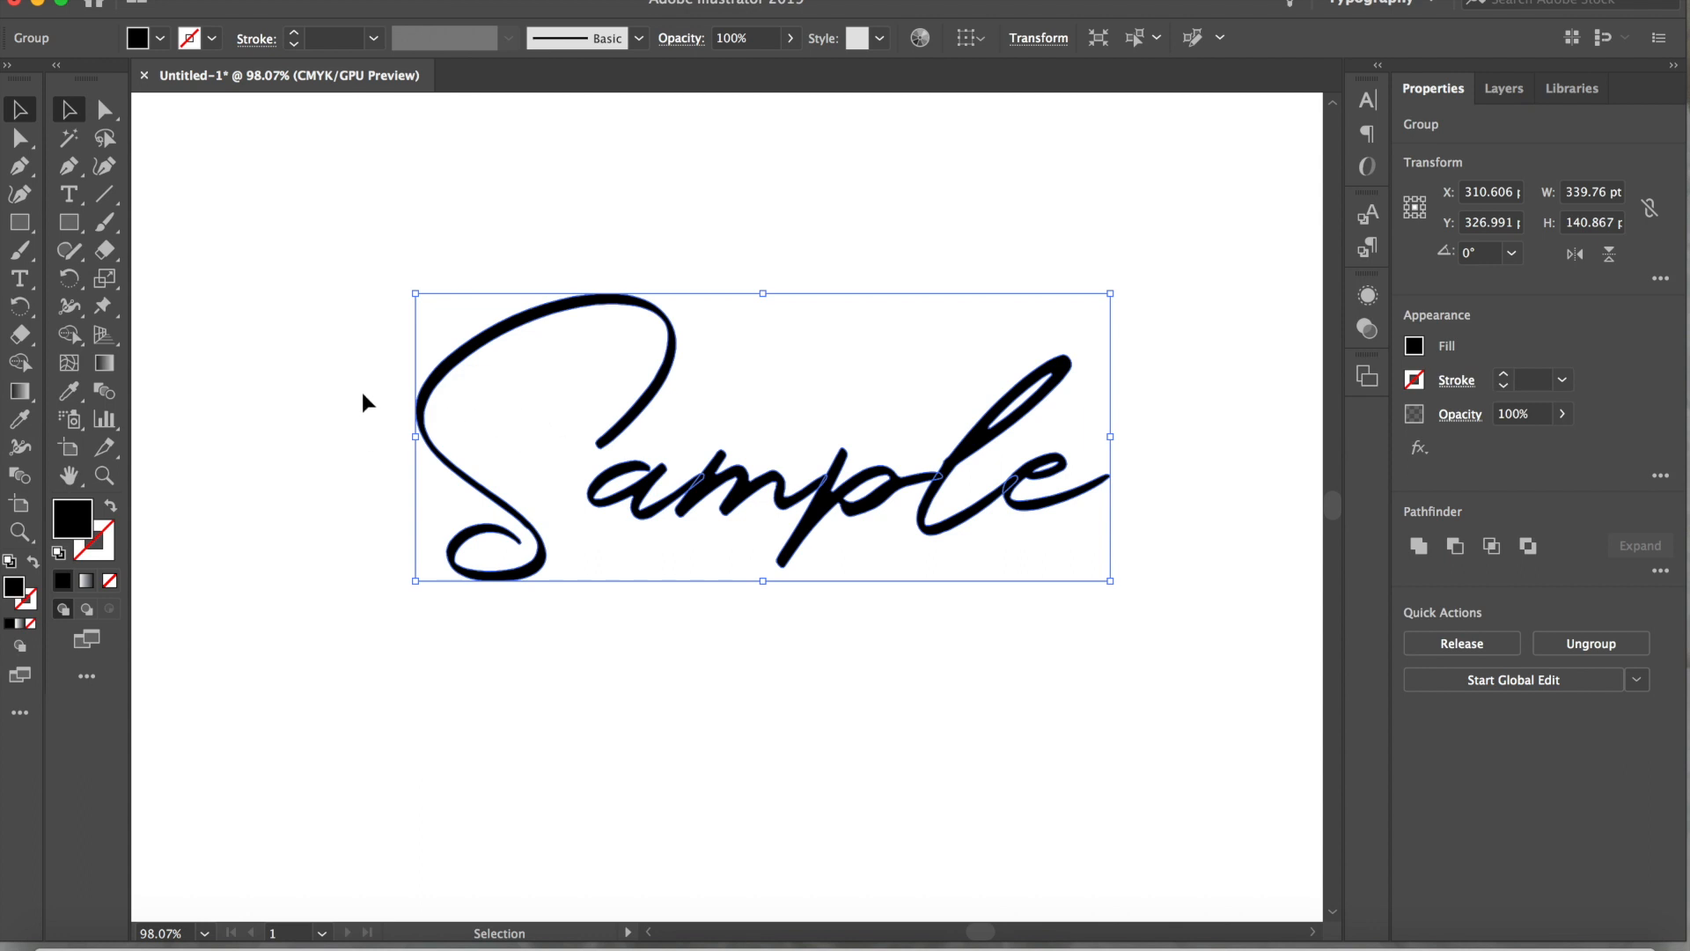
Open the Offset Path settings for the outlined Sample lettering with the preview enabled
left_click(283, 0)
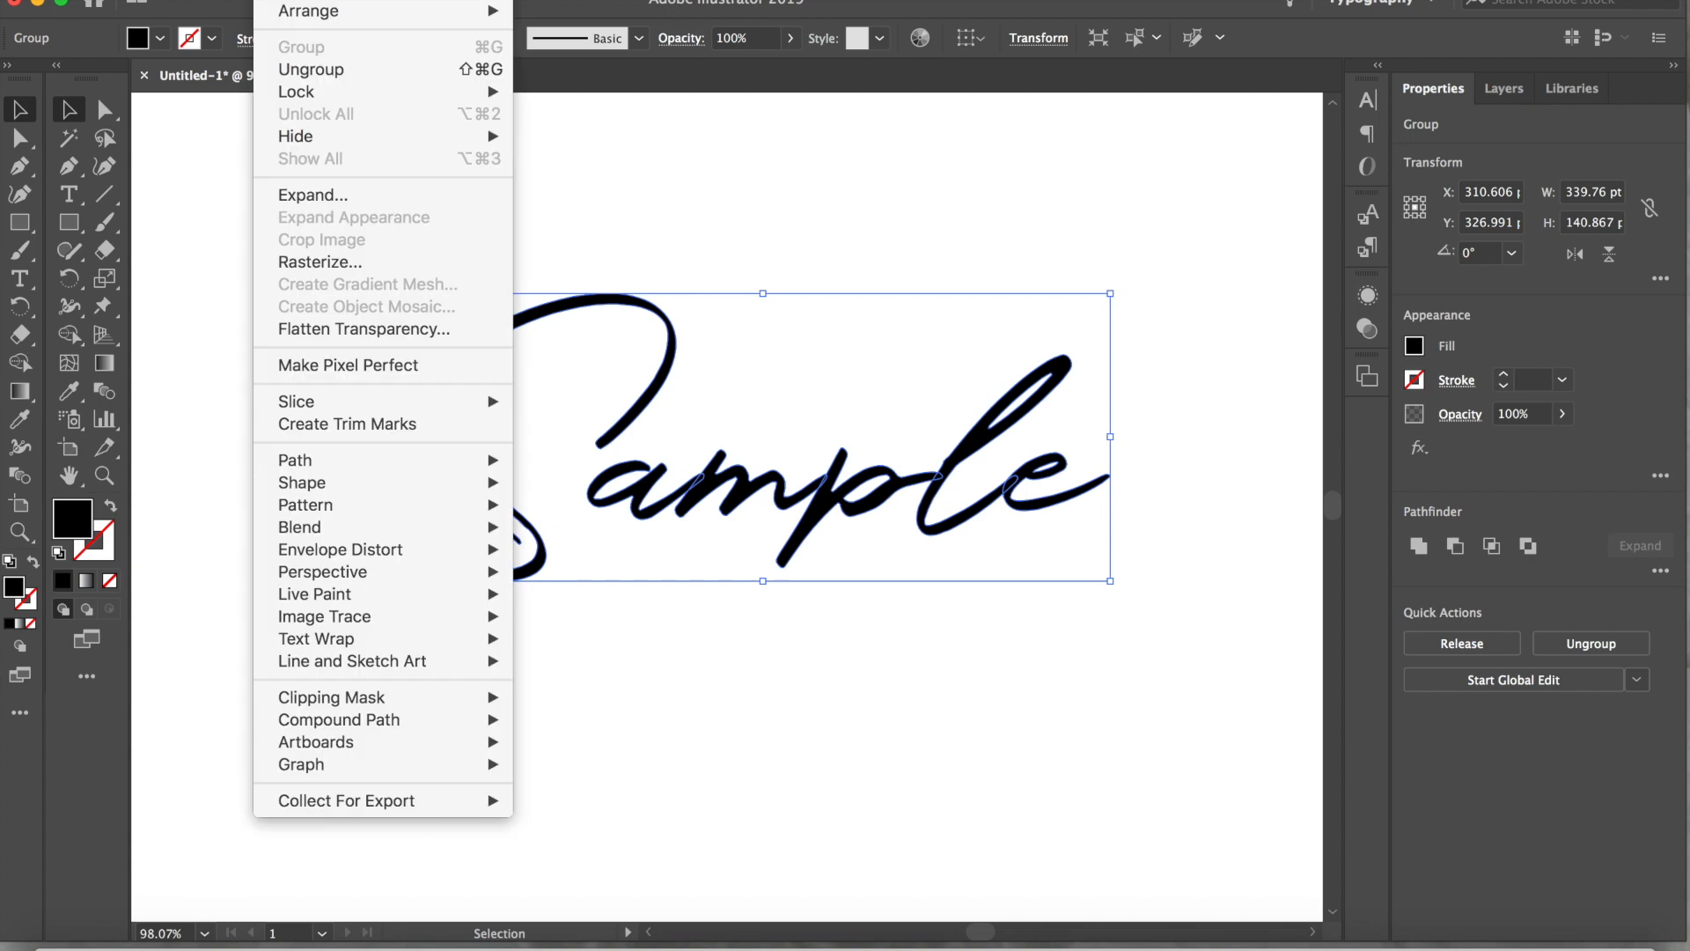
mouse_move(440, 471)
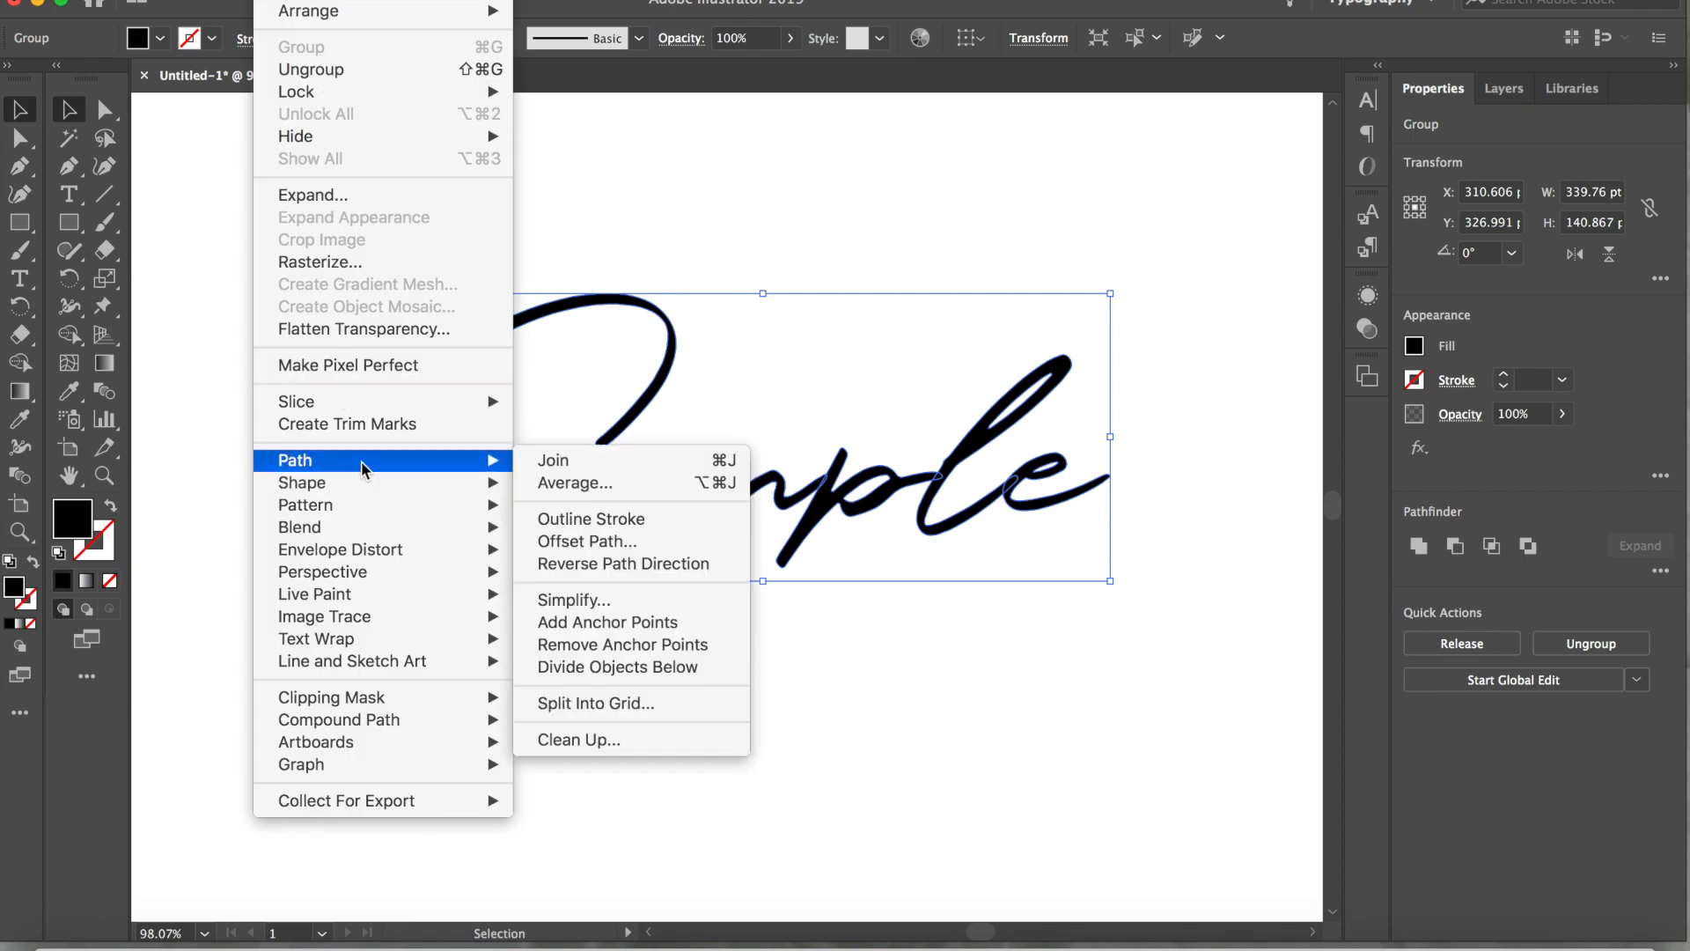
left_click(581, 544)
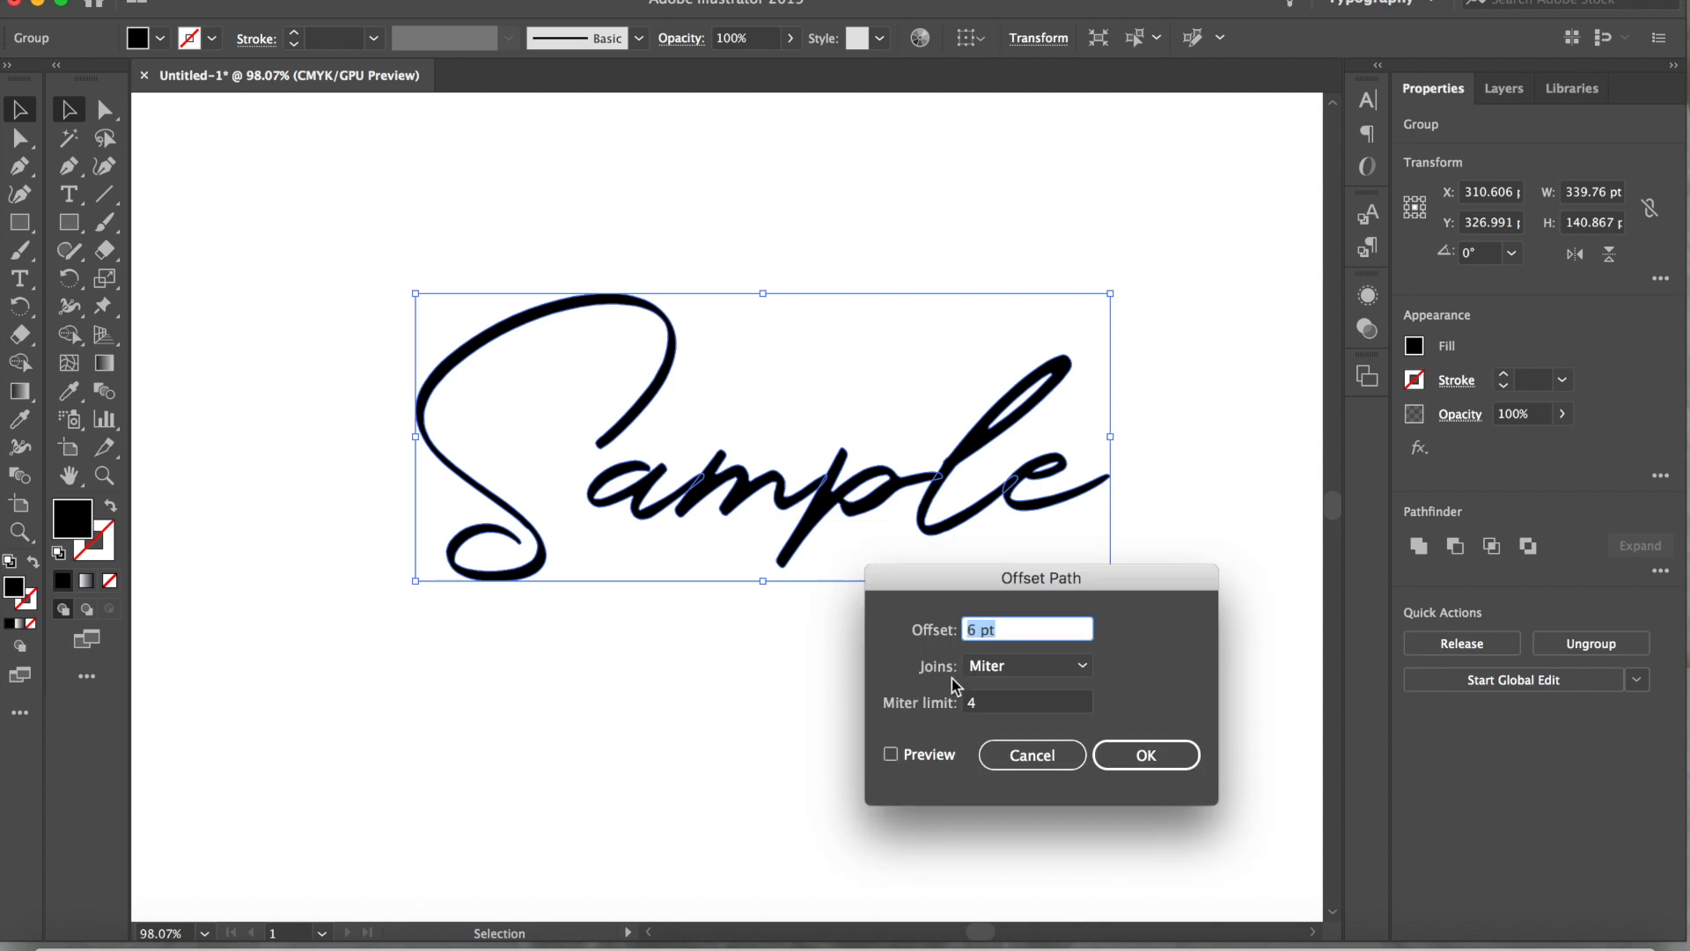
left_click(892, 754)
left_click(1003, 629)
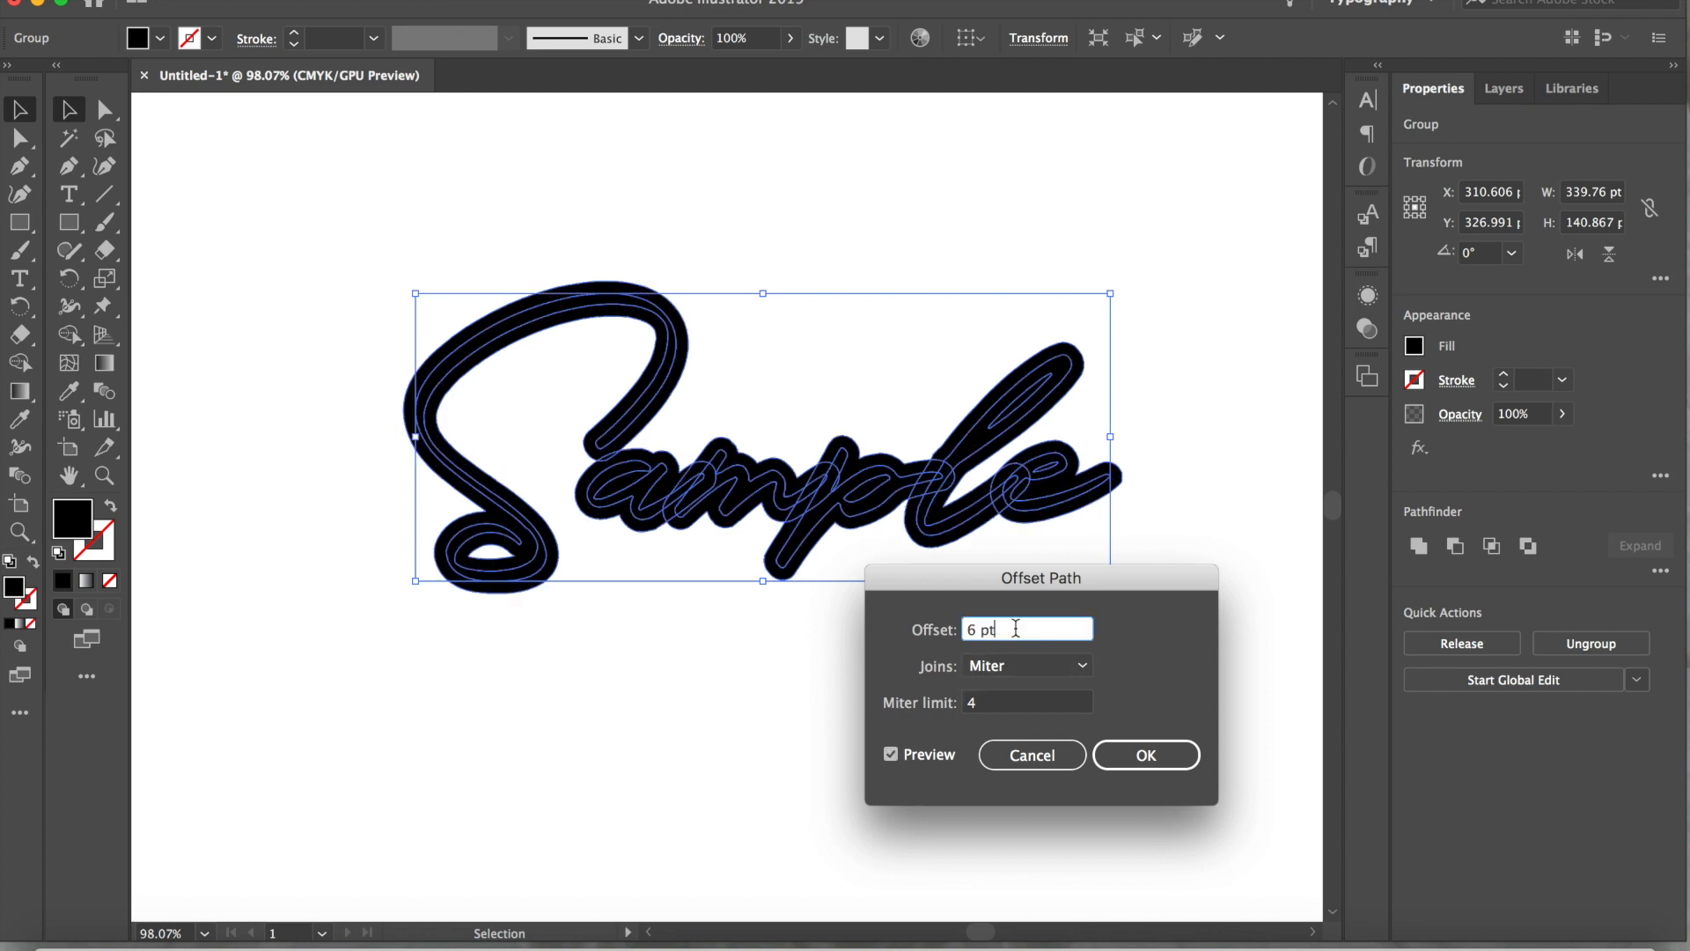
Try path offsets of 4 pt, 10 pt, 7 pt and 2 pt on the lettering in the preview
key("Down")
key("Down")
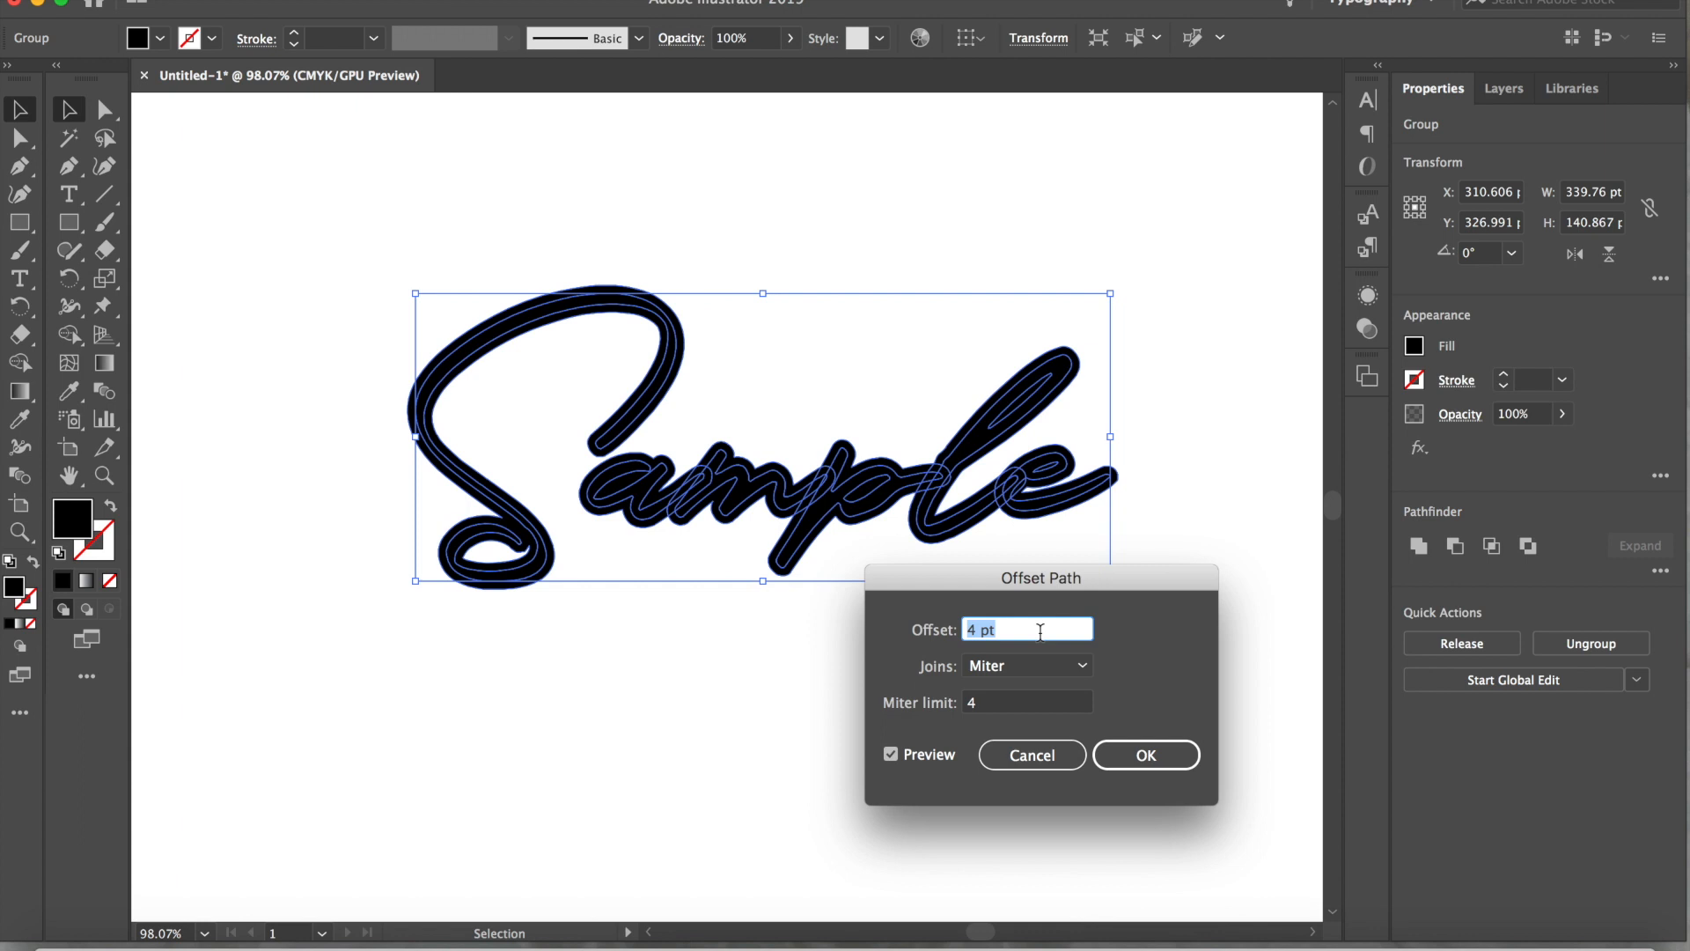
key("Up")
key("Up")
key("Up")
key("Up")
key("Up")
key("Up")
key("Up")
key("Up")
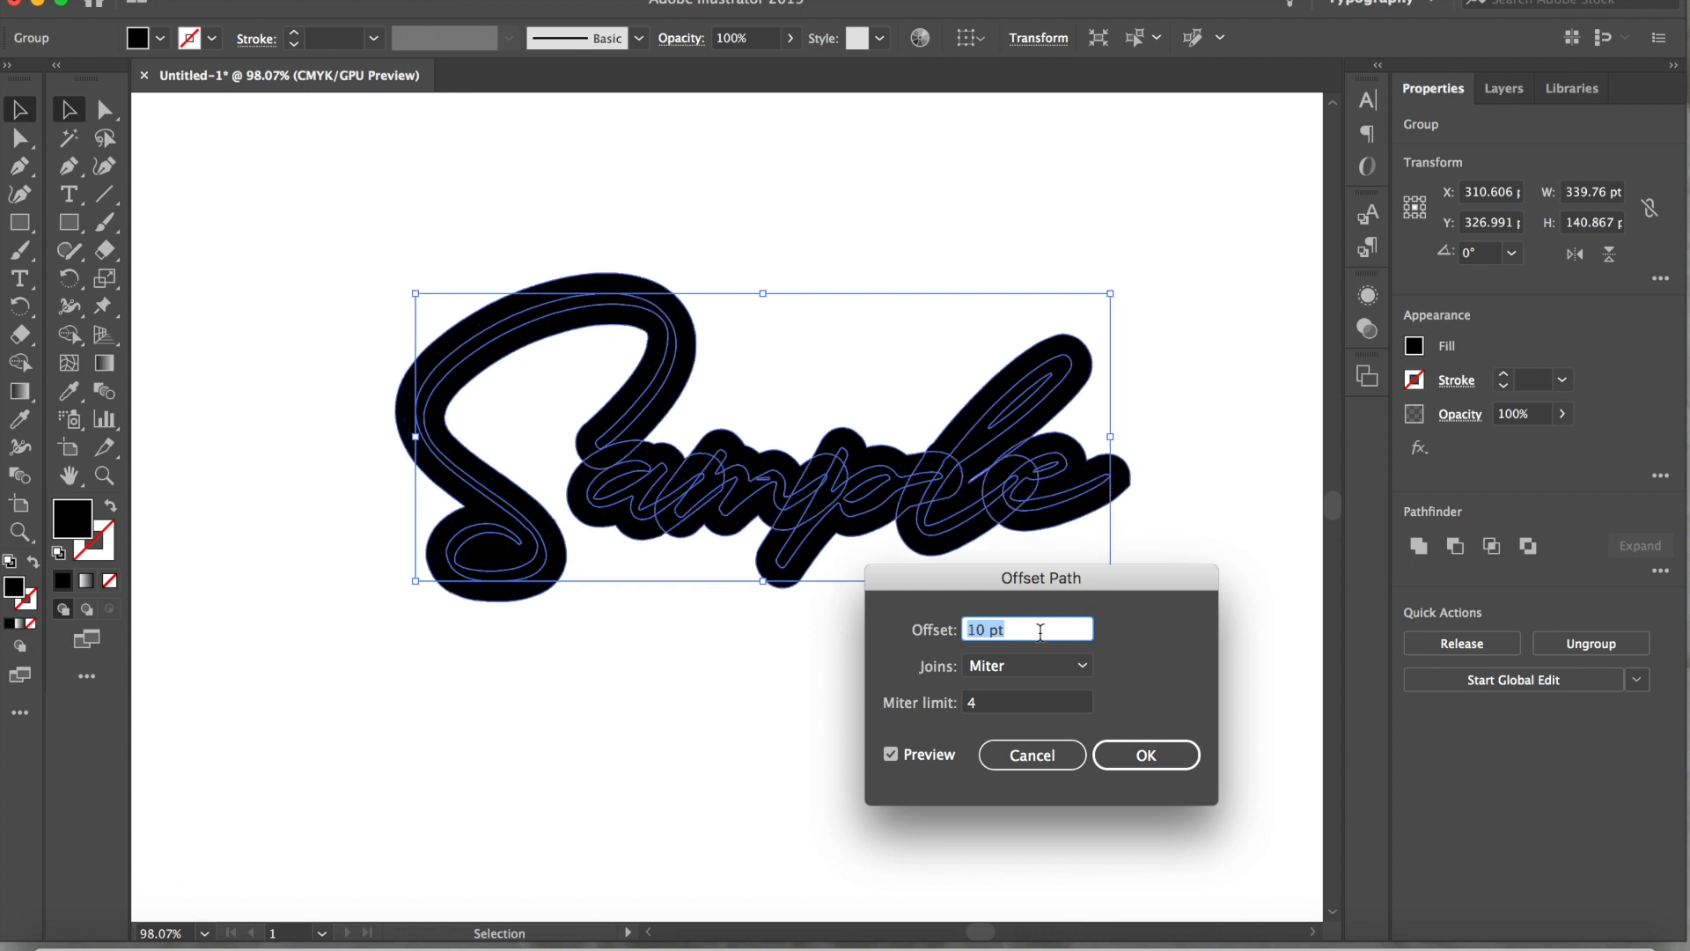
key("Down")
key("Down")
key("Down")
key("Down")
key("Down")
key("Down")
key("Down")
key("Down")
key("Down")
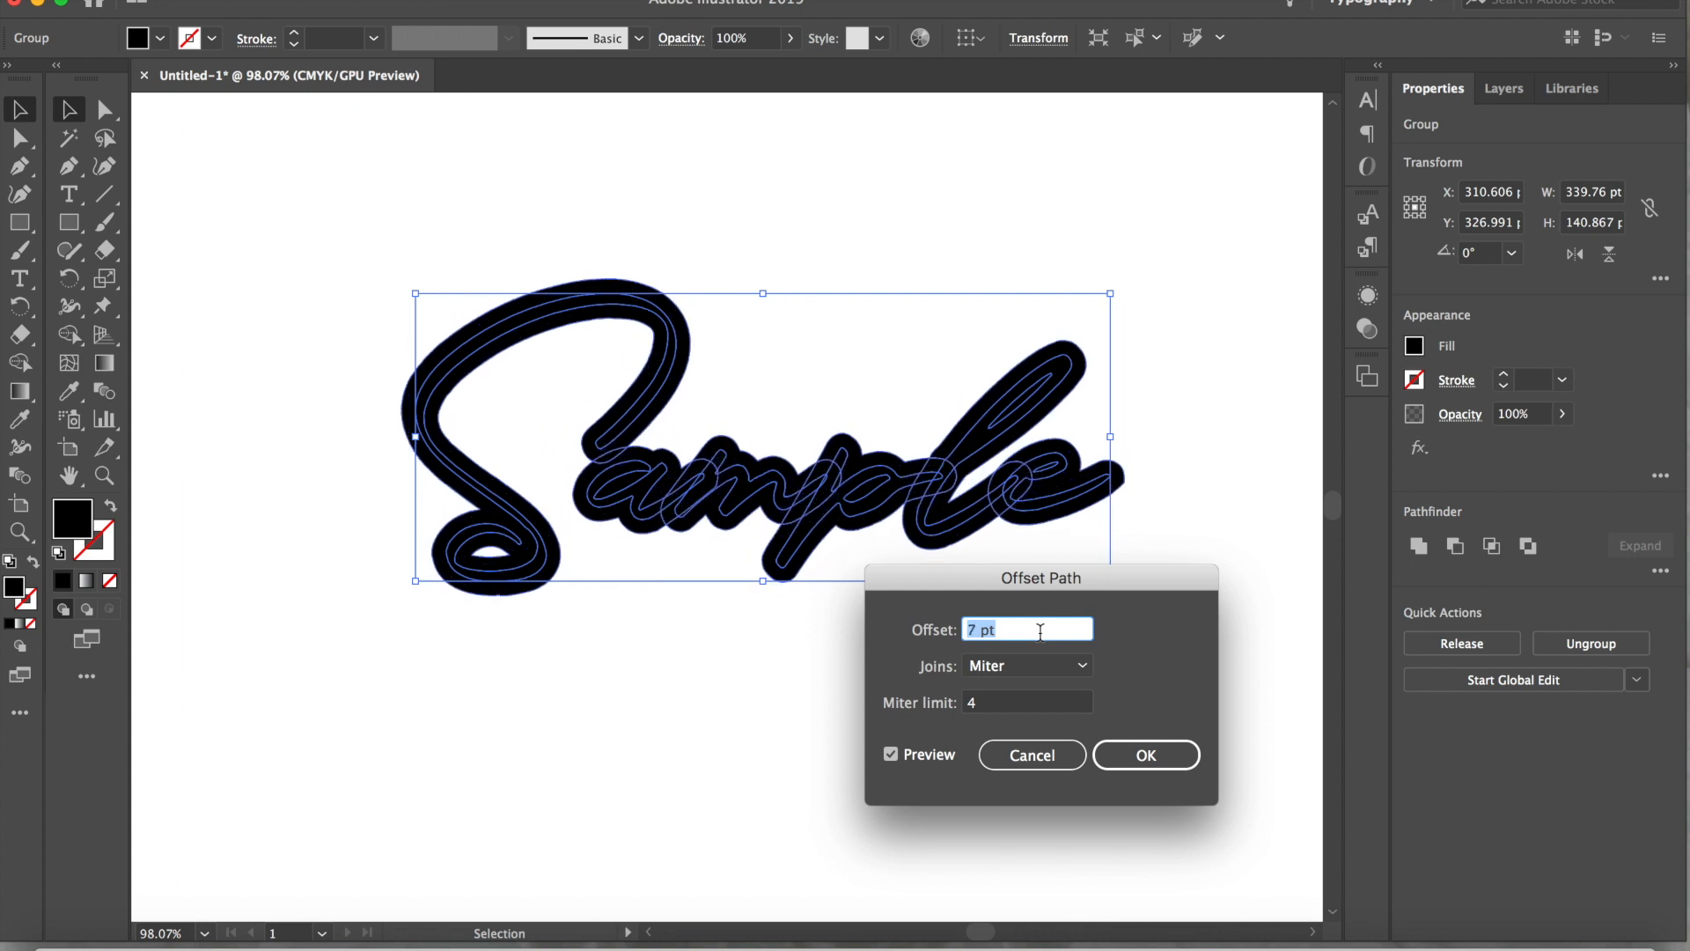
key("Down")
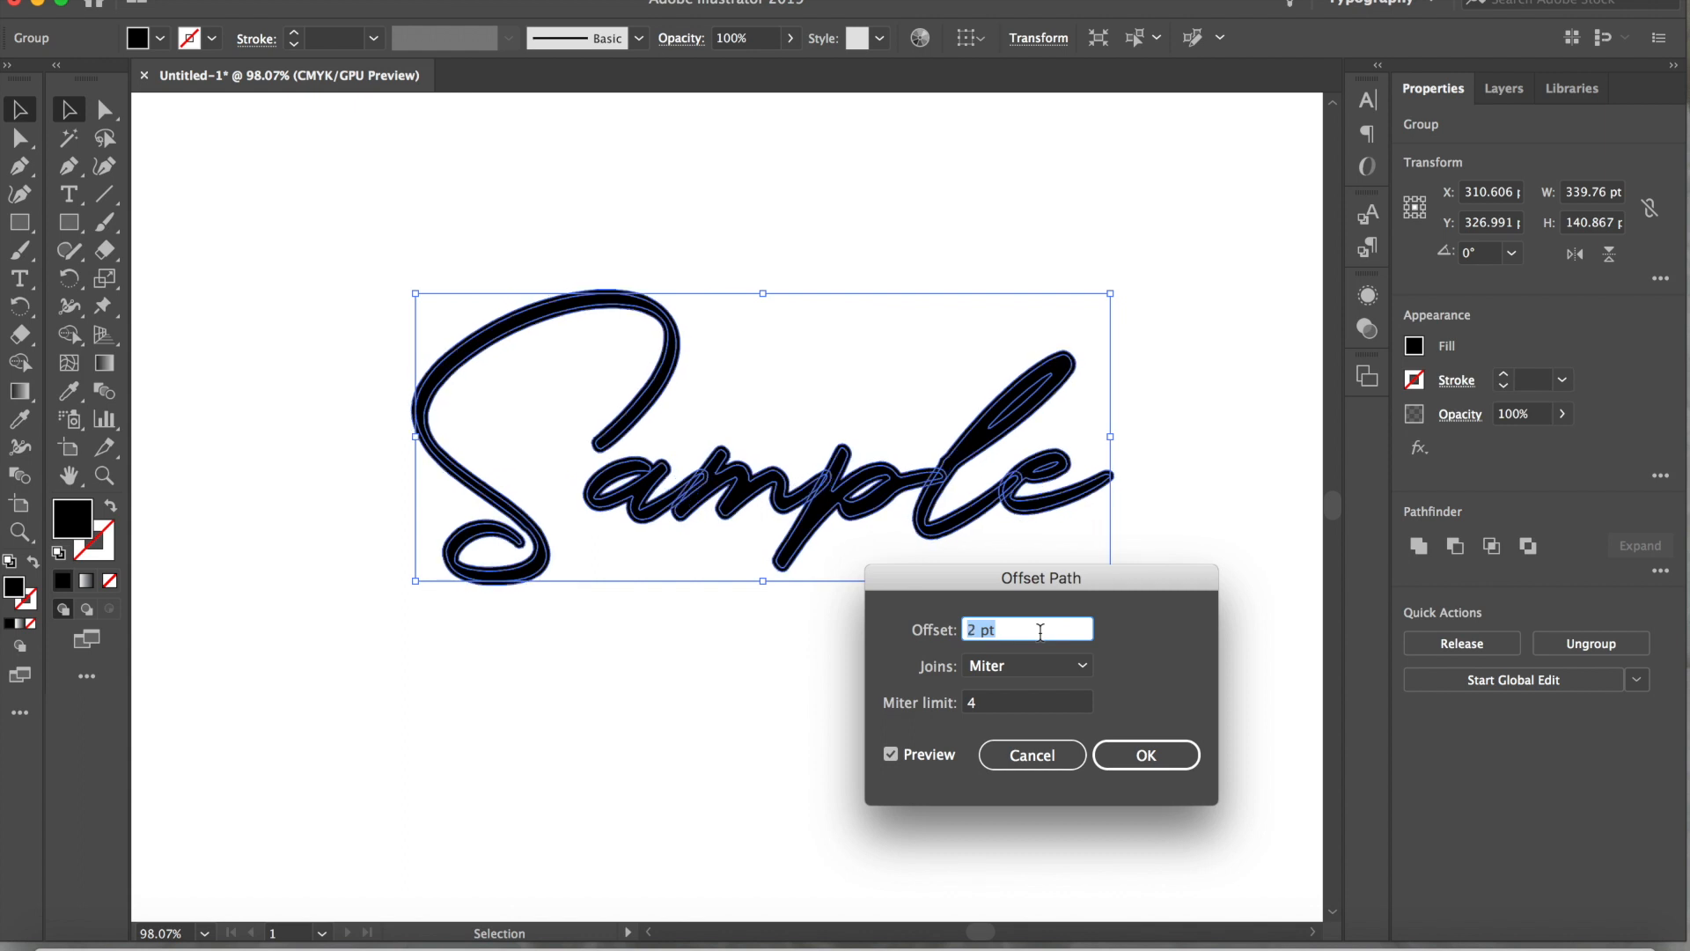
Set the path offset to 4 pt and apply it to the Sample lettering
key("Up")
key("Up")
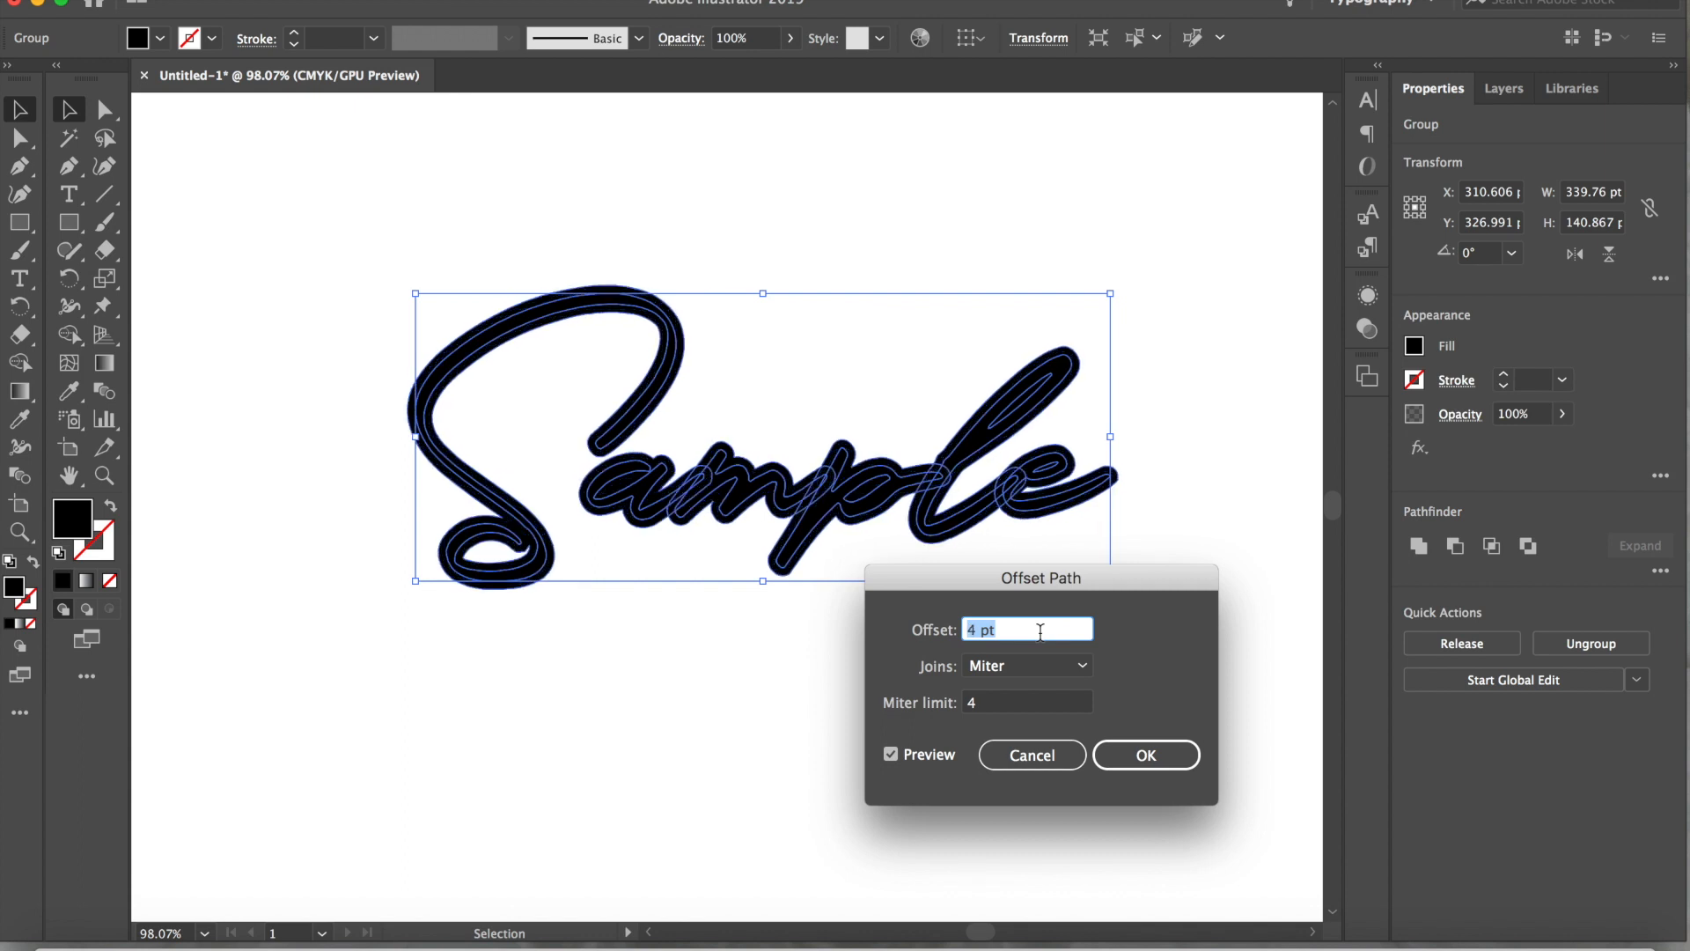
left_click(1113, 761)
Deselect the thickened Sample lettering and capture a screenshot of the area around it
left_click(995, 767)
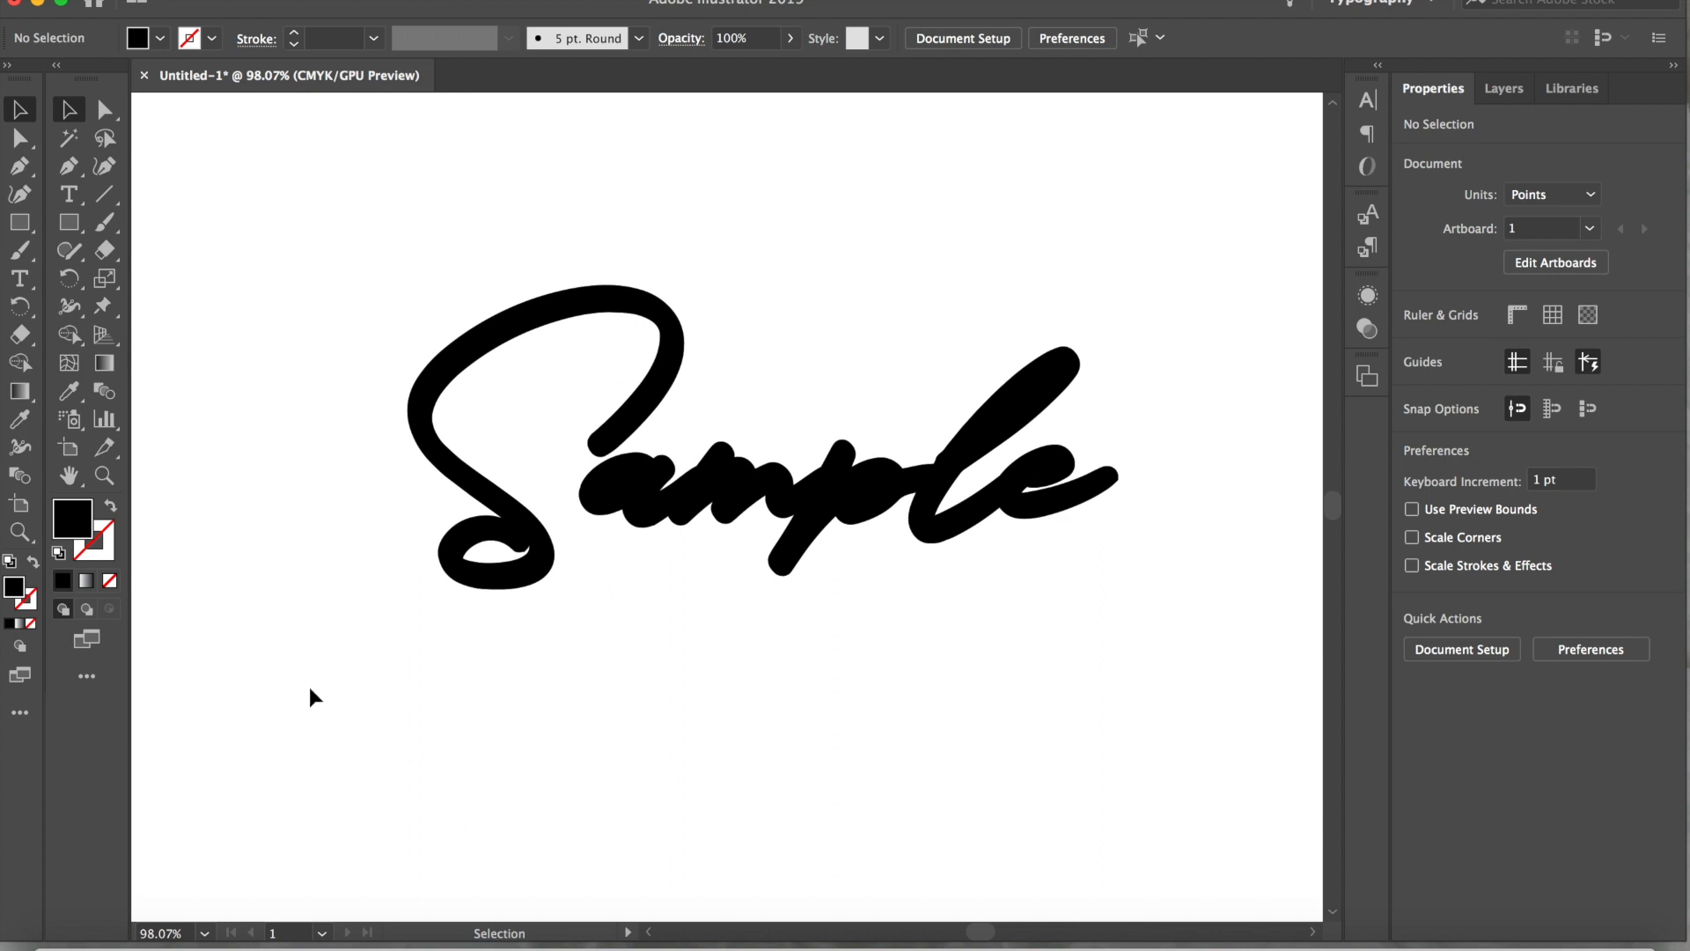
key("super+shift+4")
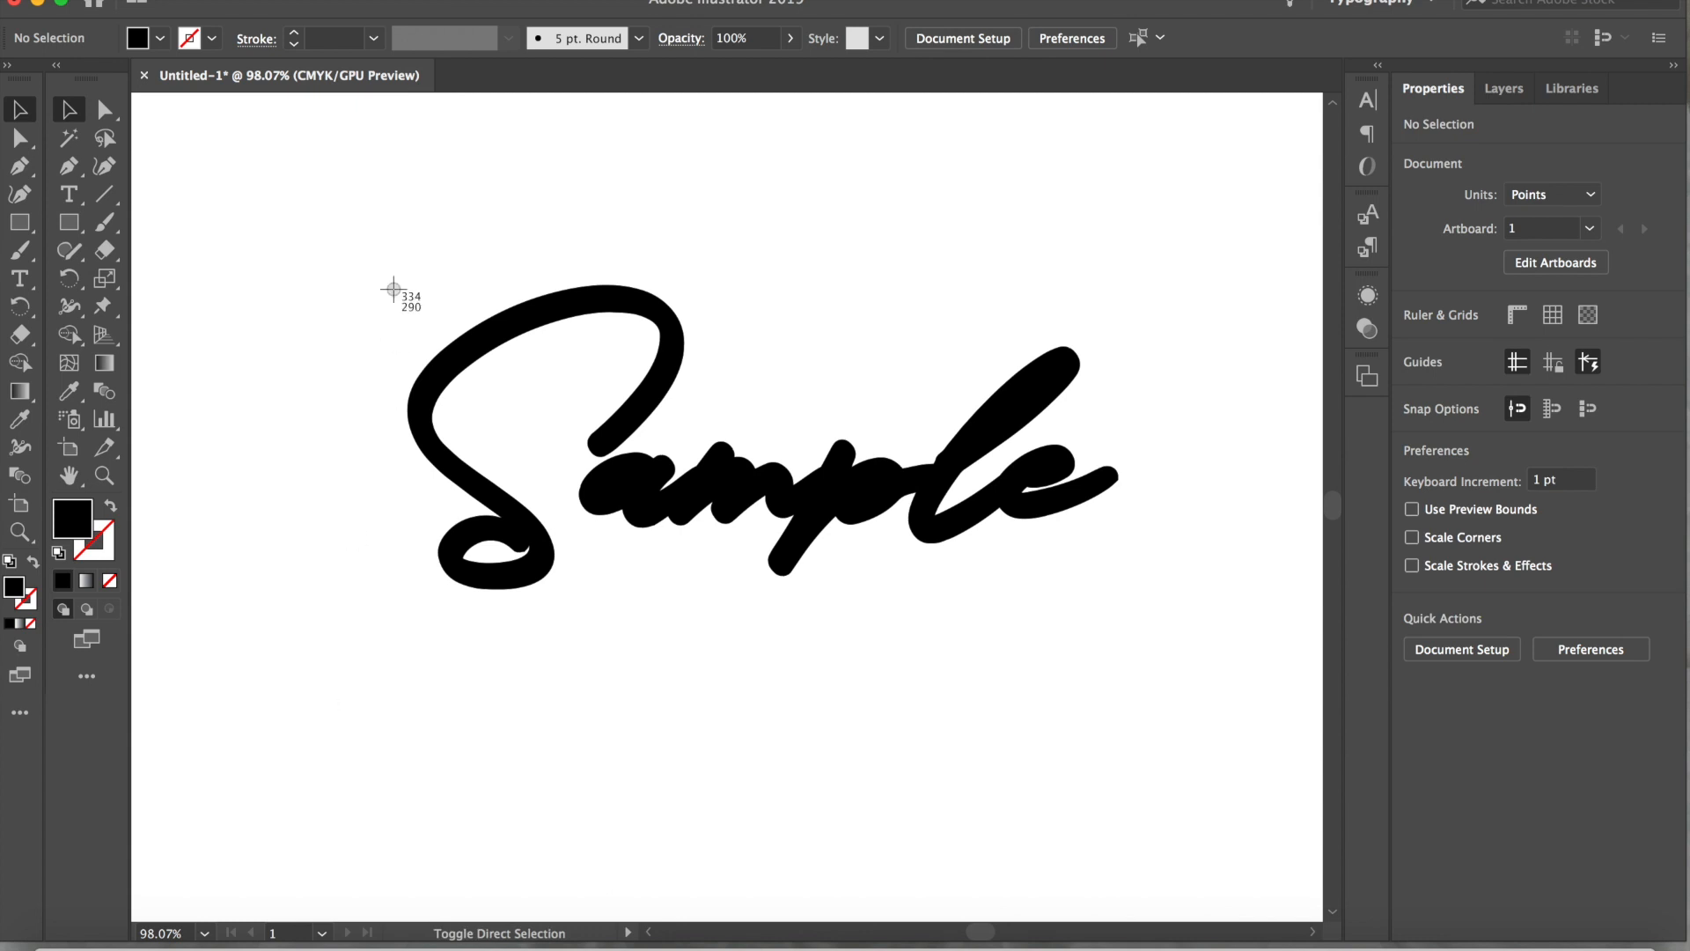
left_click_drag(356, 256, 1146, 625)
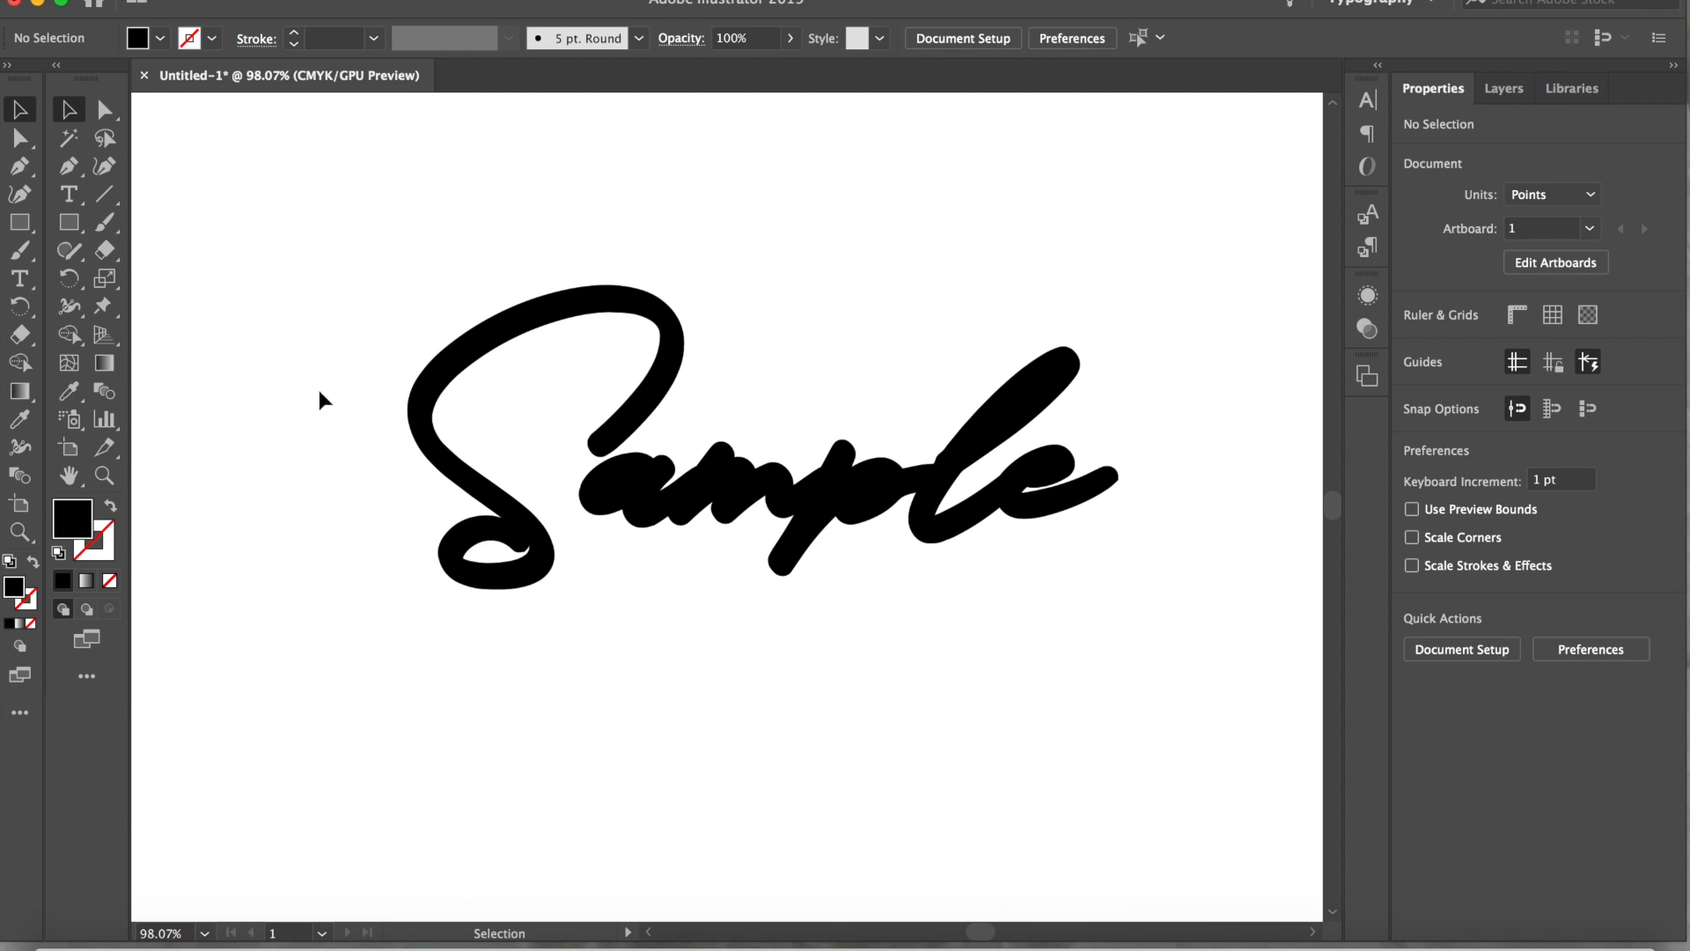
Undo the path offset and capture a screenshot of the area around the original thin Sample lettering
left_click(225, 0)
left_click(249, 1)
left_click(426, 665)
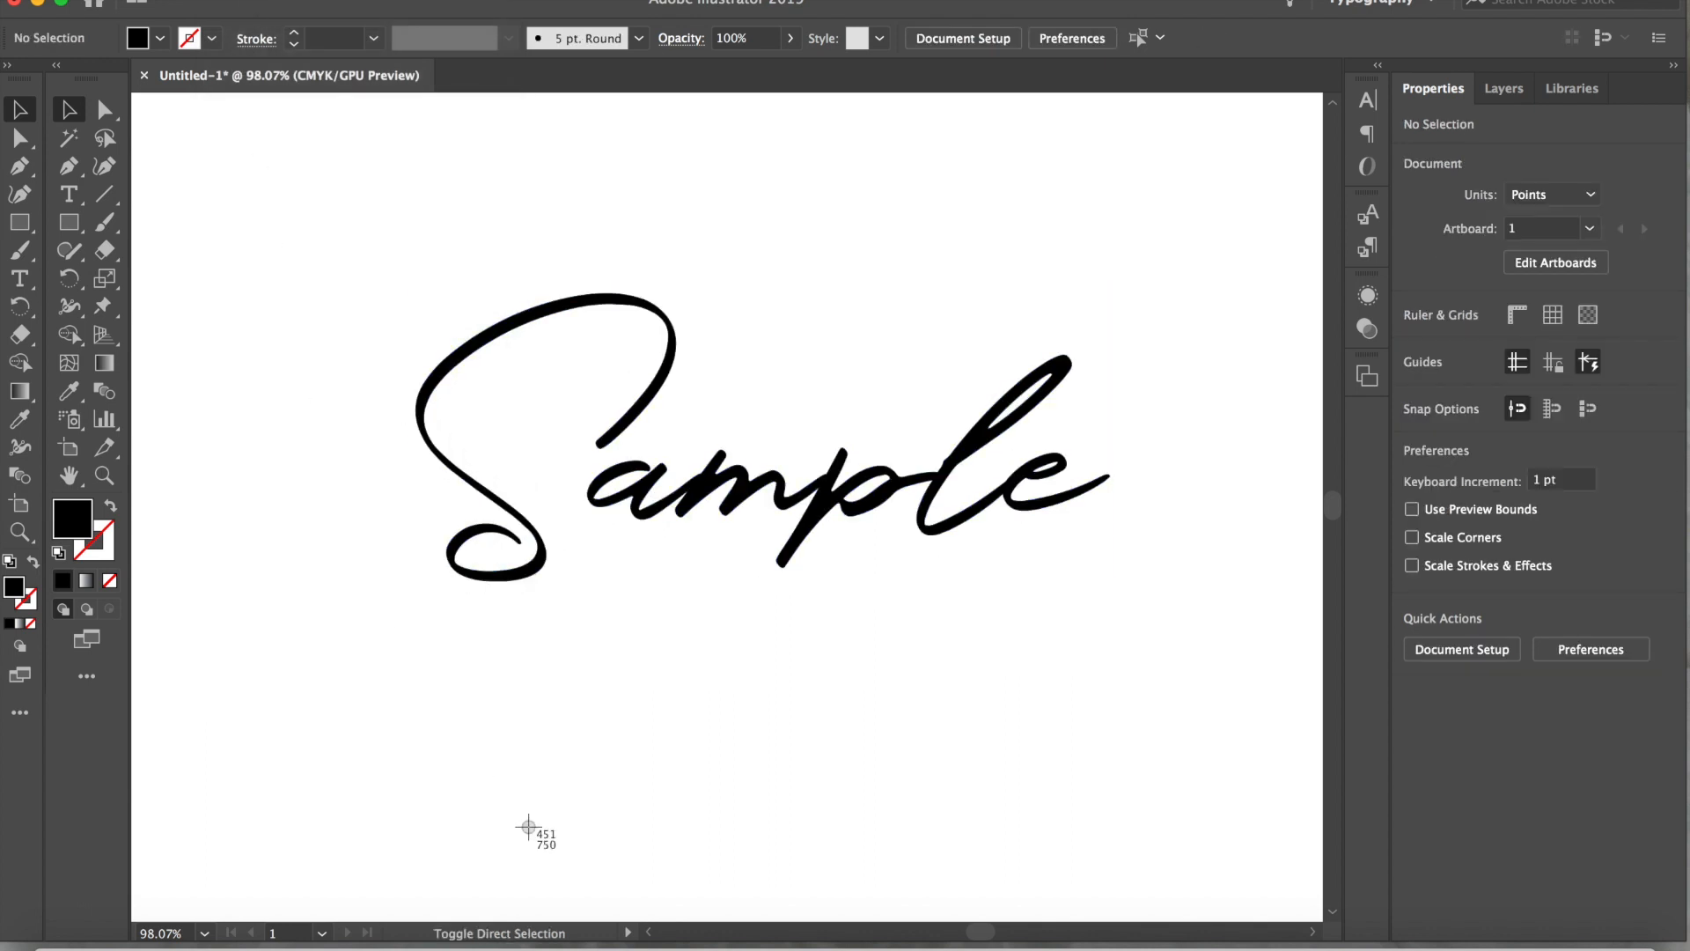
left_click_drag(393, 631, 1138, 264)
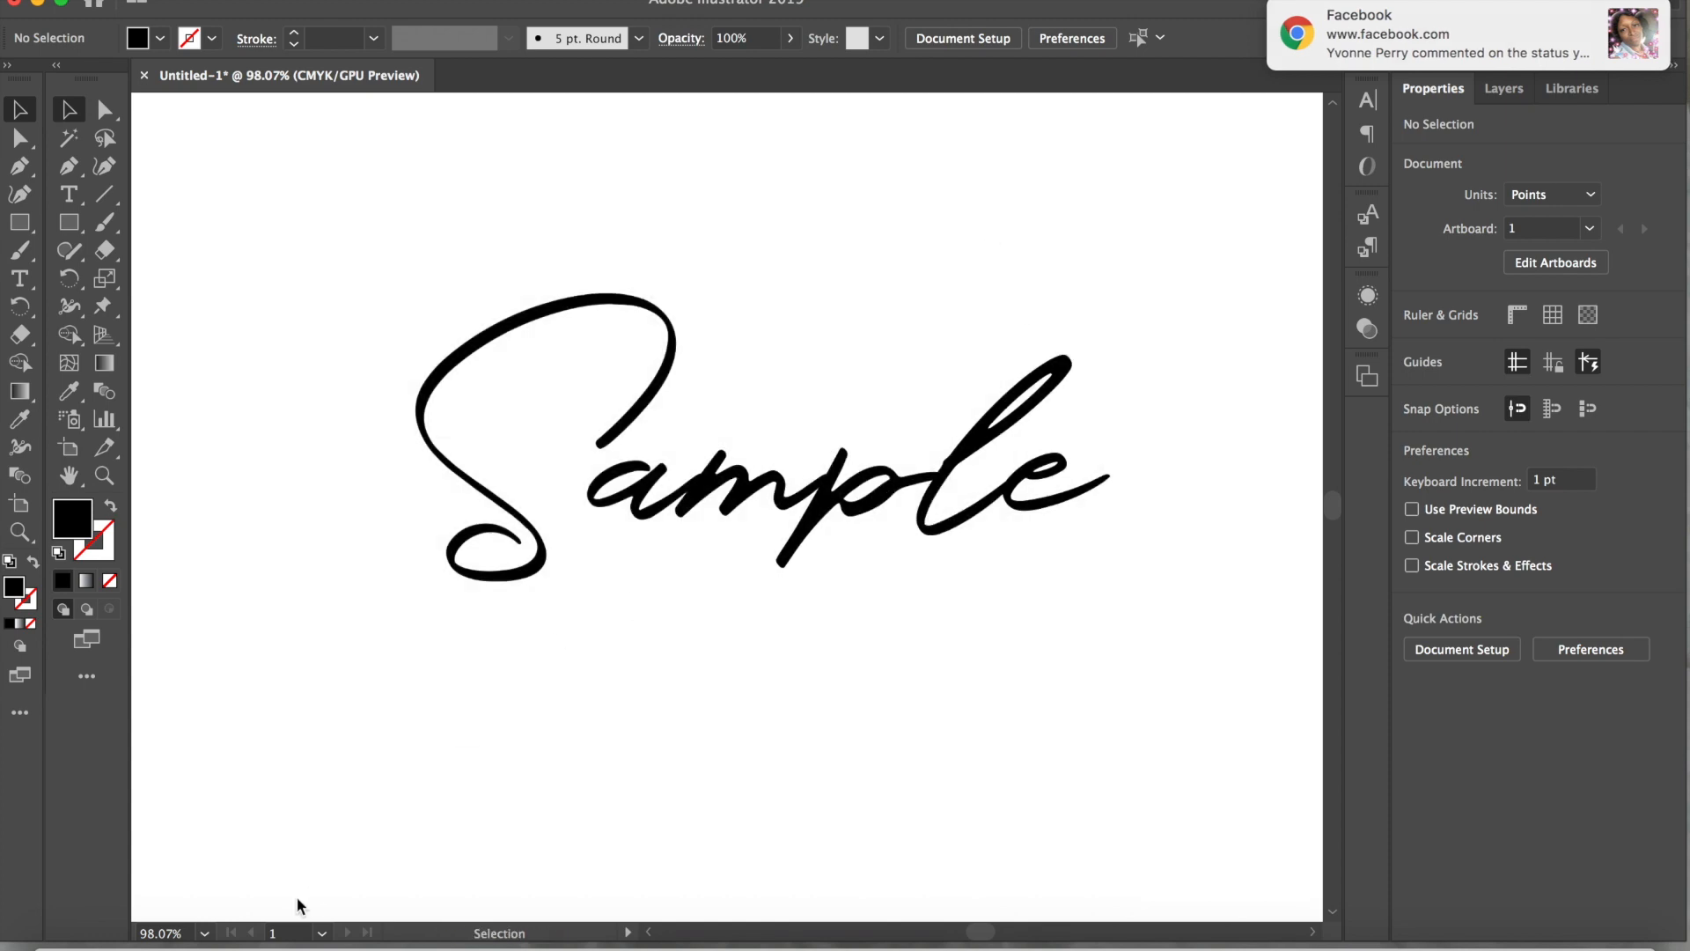
Switch to Cricut Design Space and load the thick Sample screenshot from the recent files as a Simple image
left_click(283, 938)
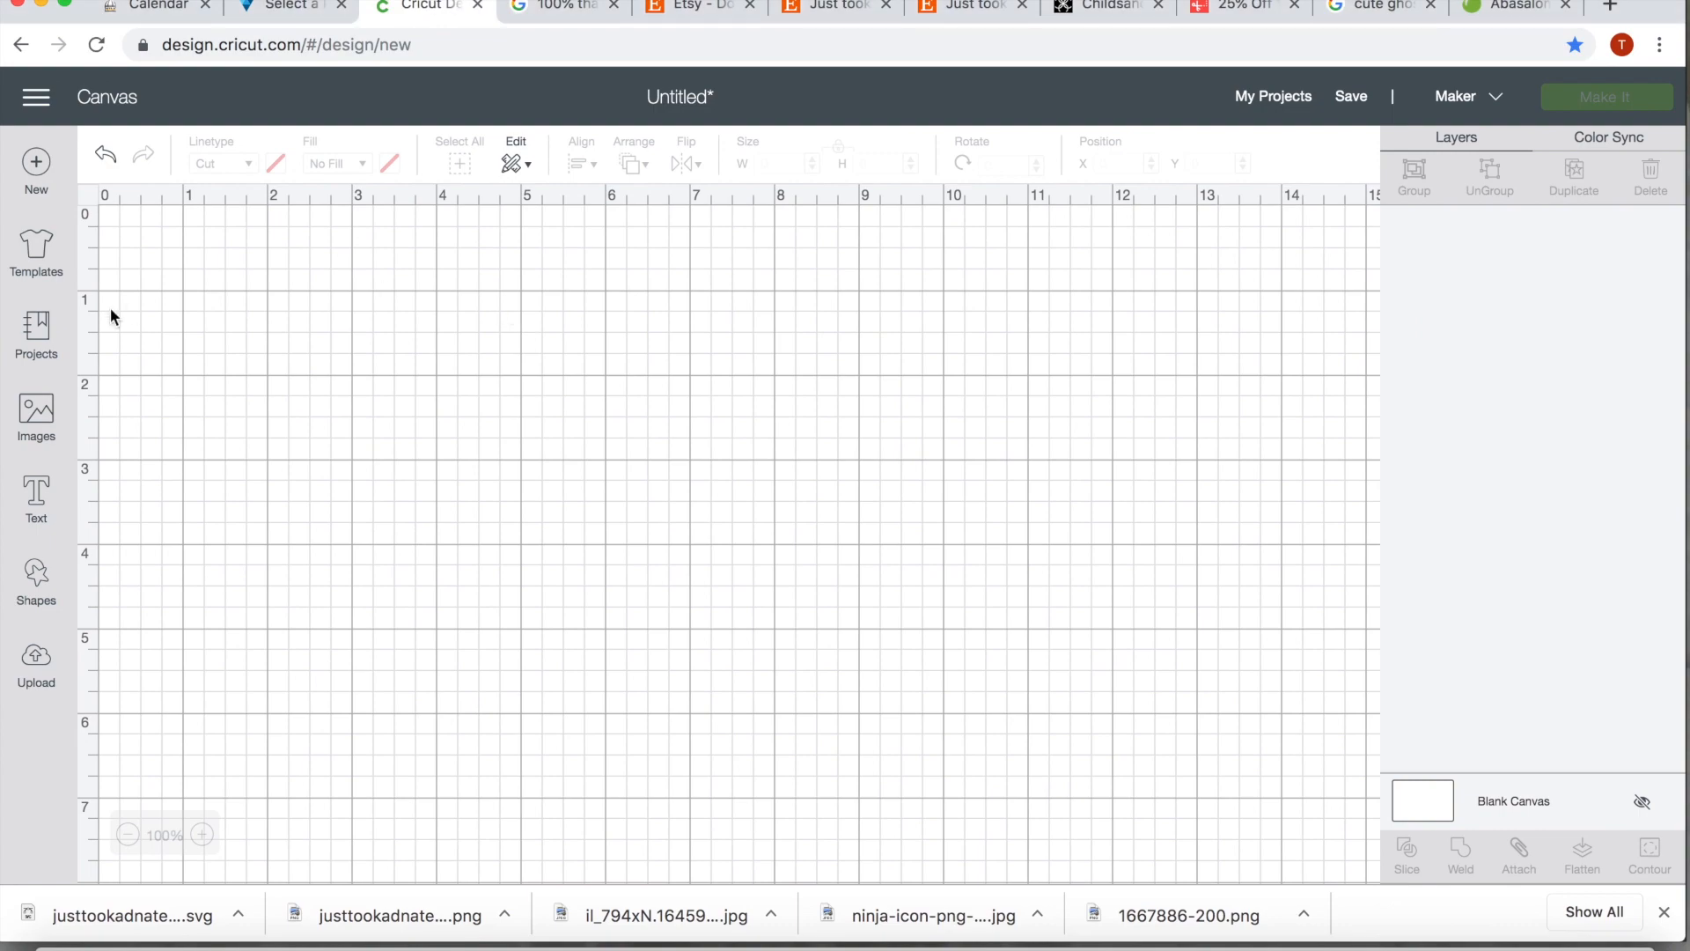
left_click(36, 665)
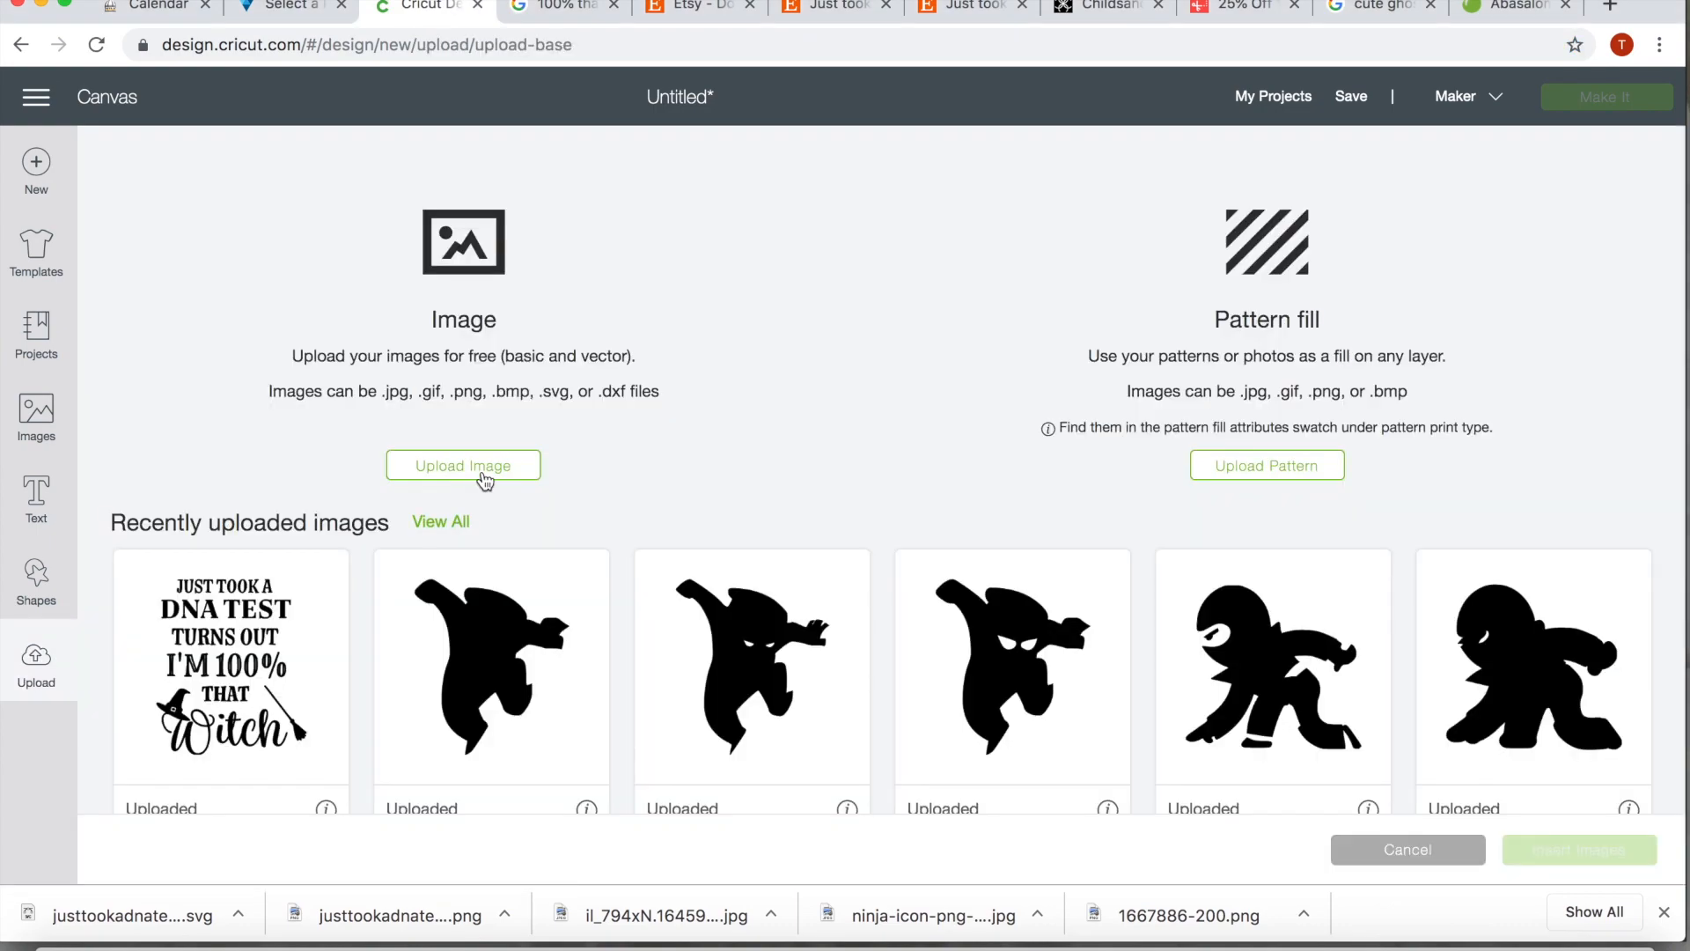
left_click(483, 471)
left_click(786, 495)
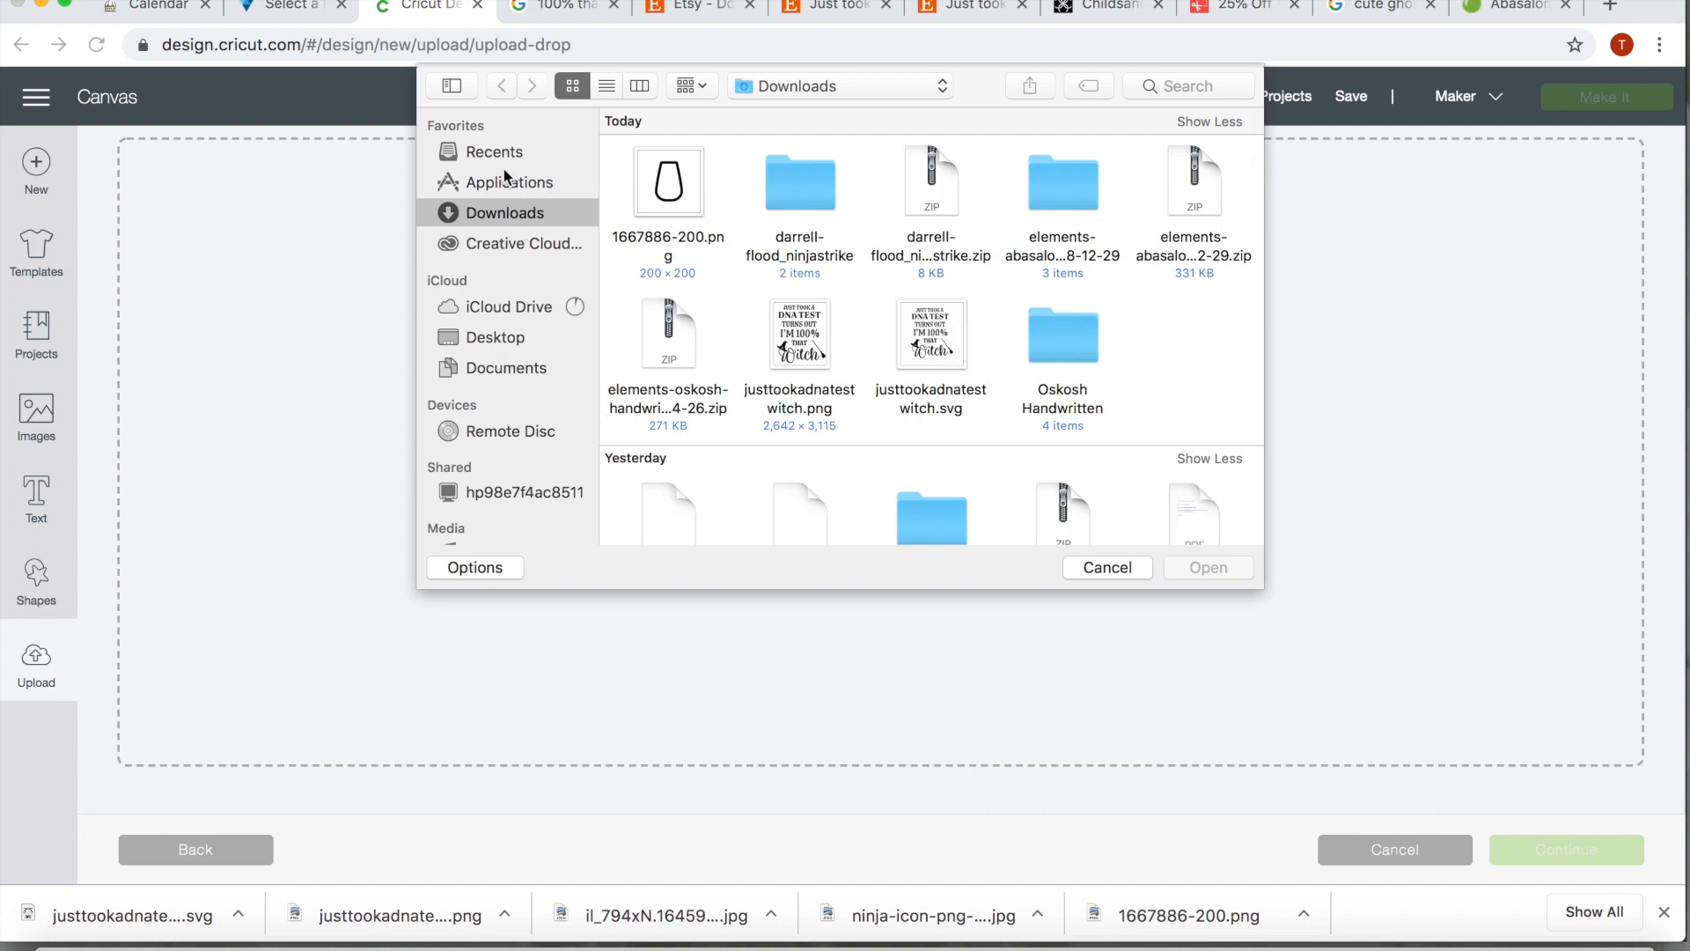
left_click(500, 156)
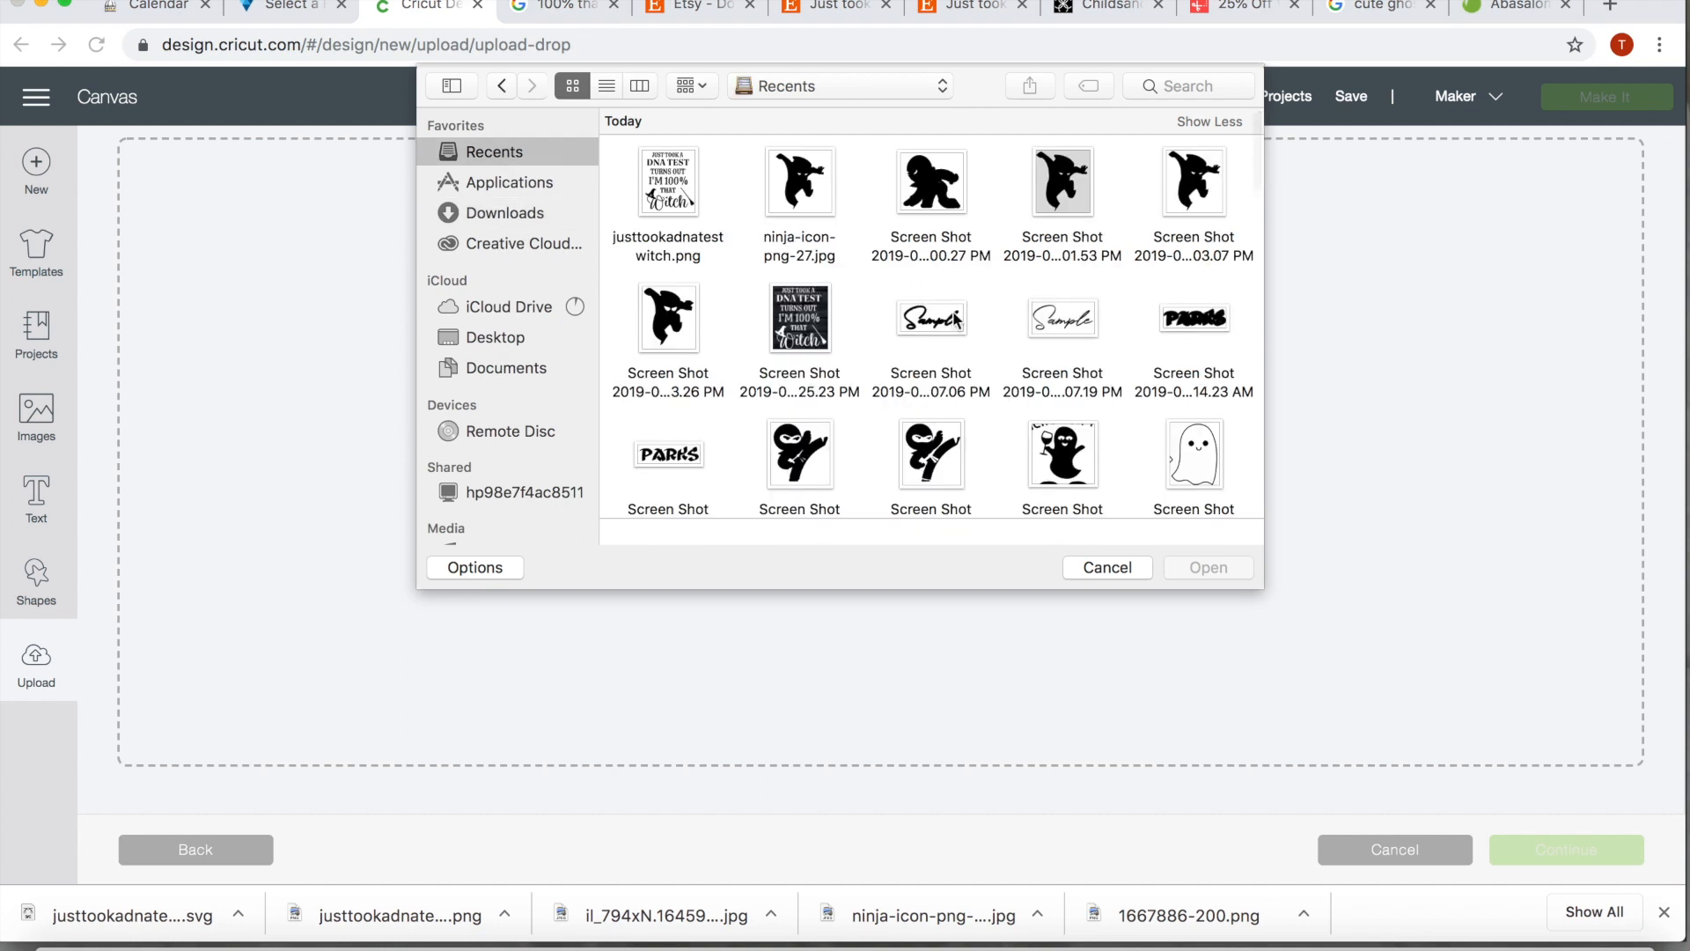
left_click(936, 329)
left_click(1241, 573)
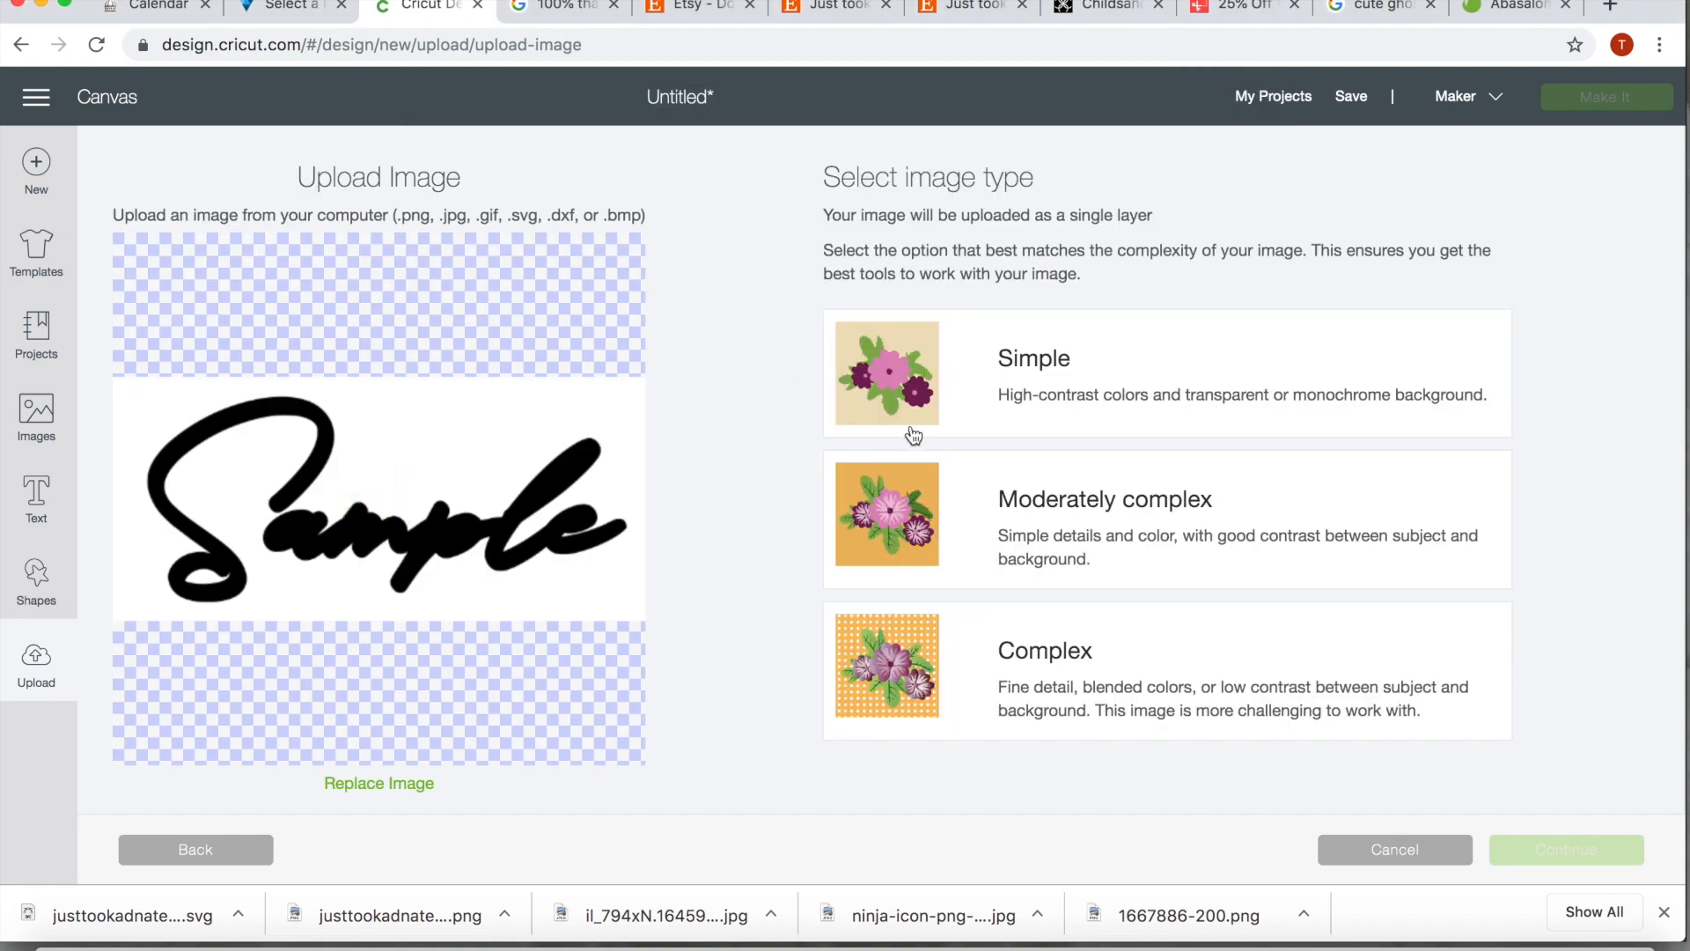
left_click(990, 405)
left_click(1544, 866)
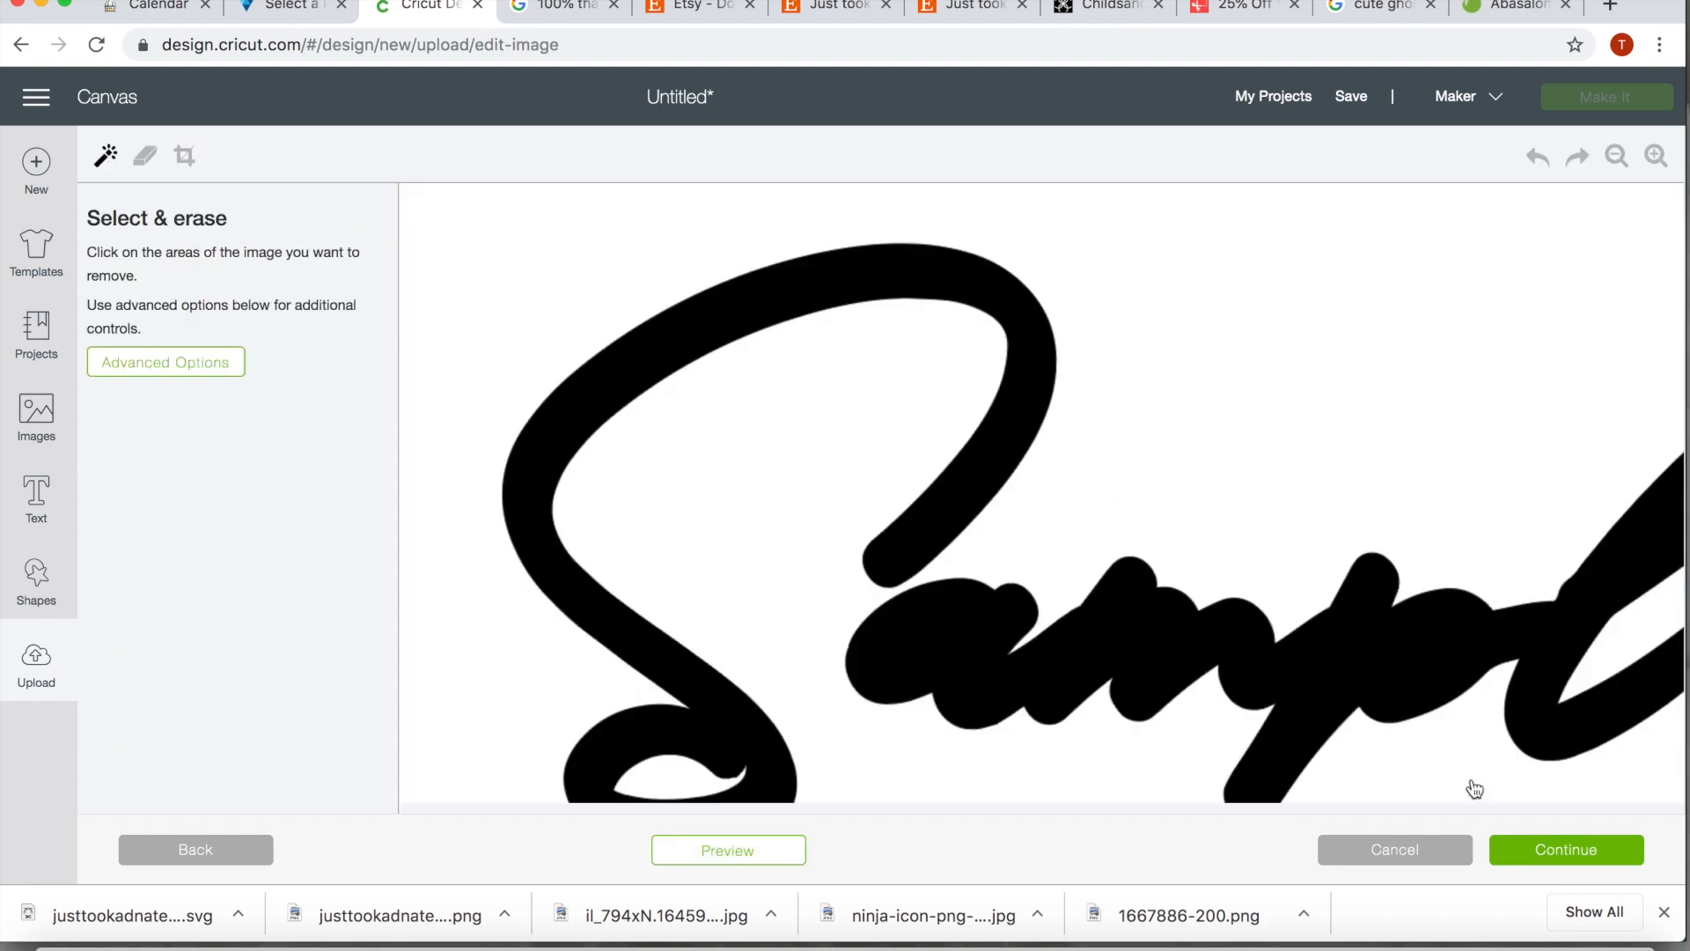
Erase the white background and the inside of the S loop from the thick Sample image and accept the cleanup
left_click(877, 398)
scroll(1074, 402, "down", 2)
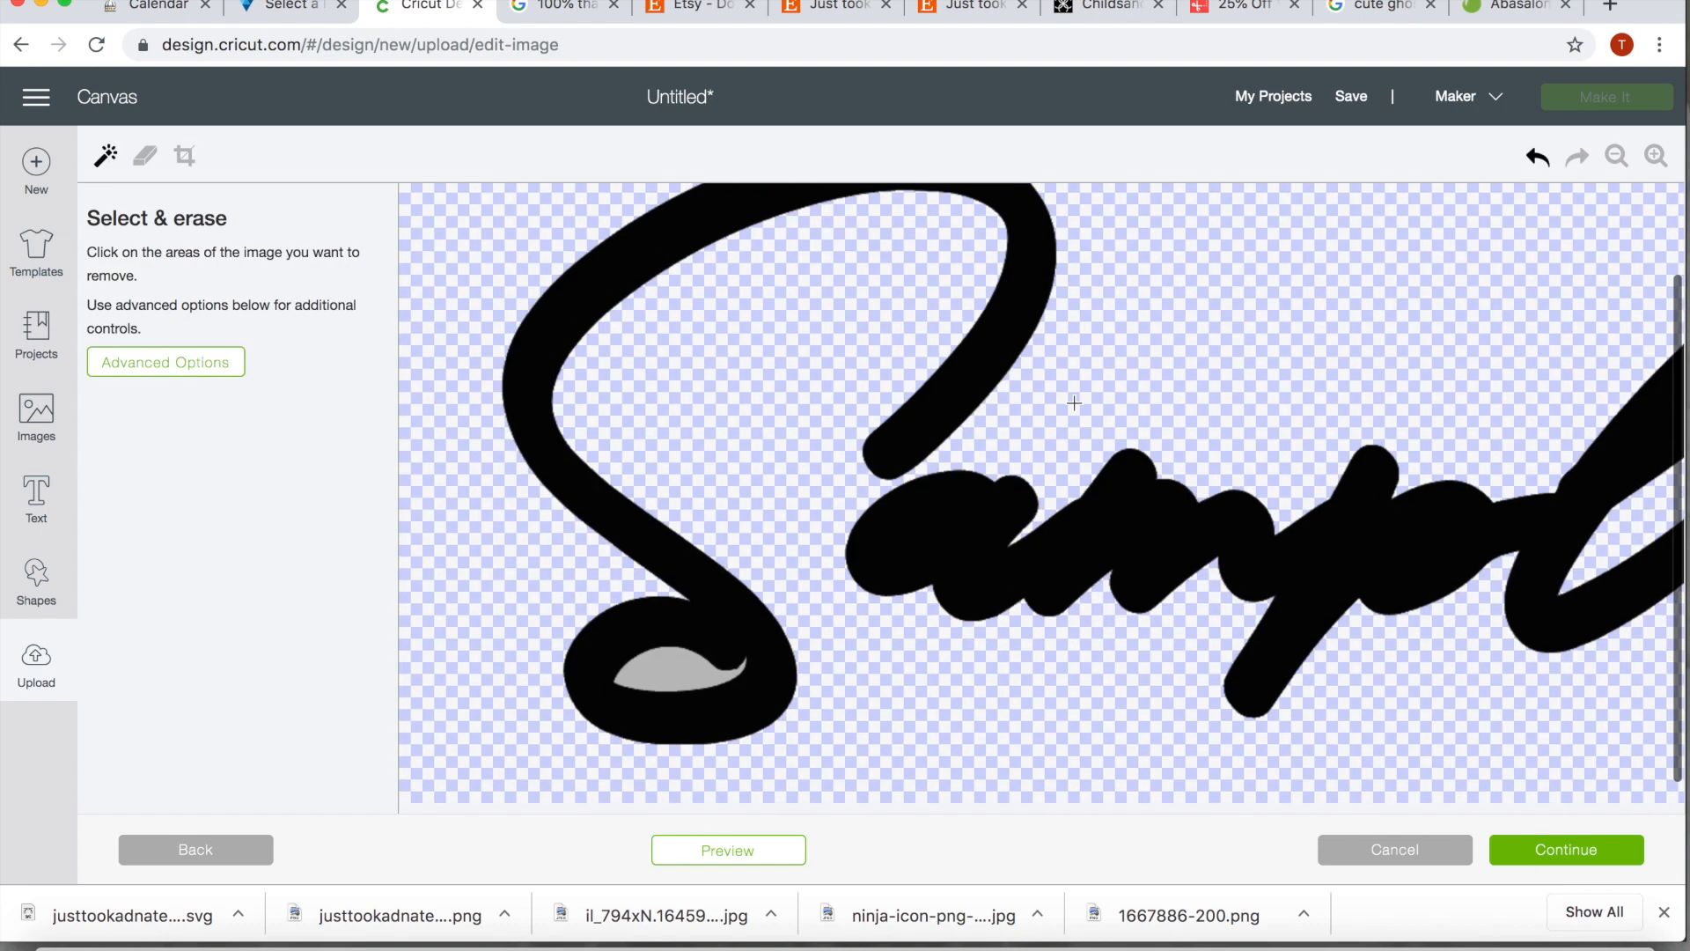
left_click(658, 686)
scroll(658, 686, "right", 5)
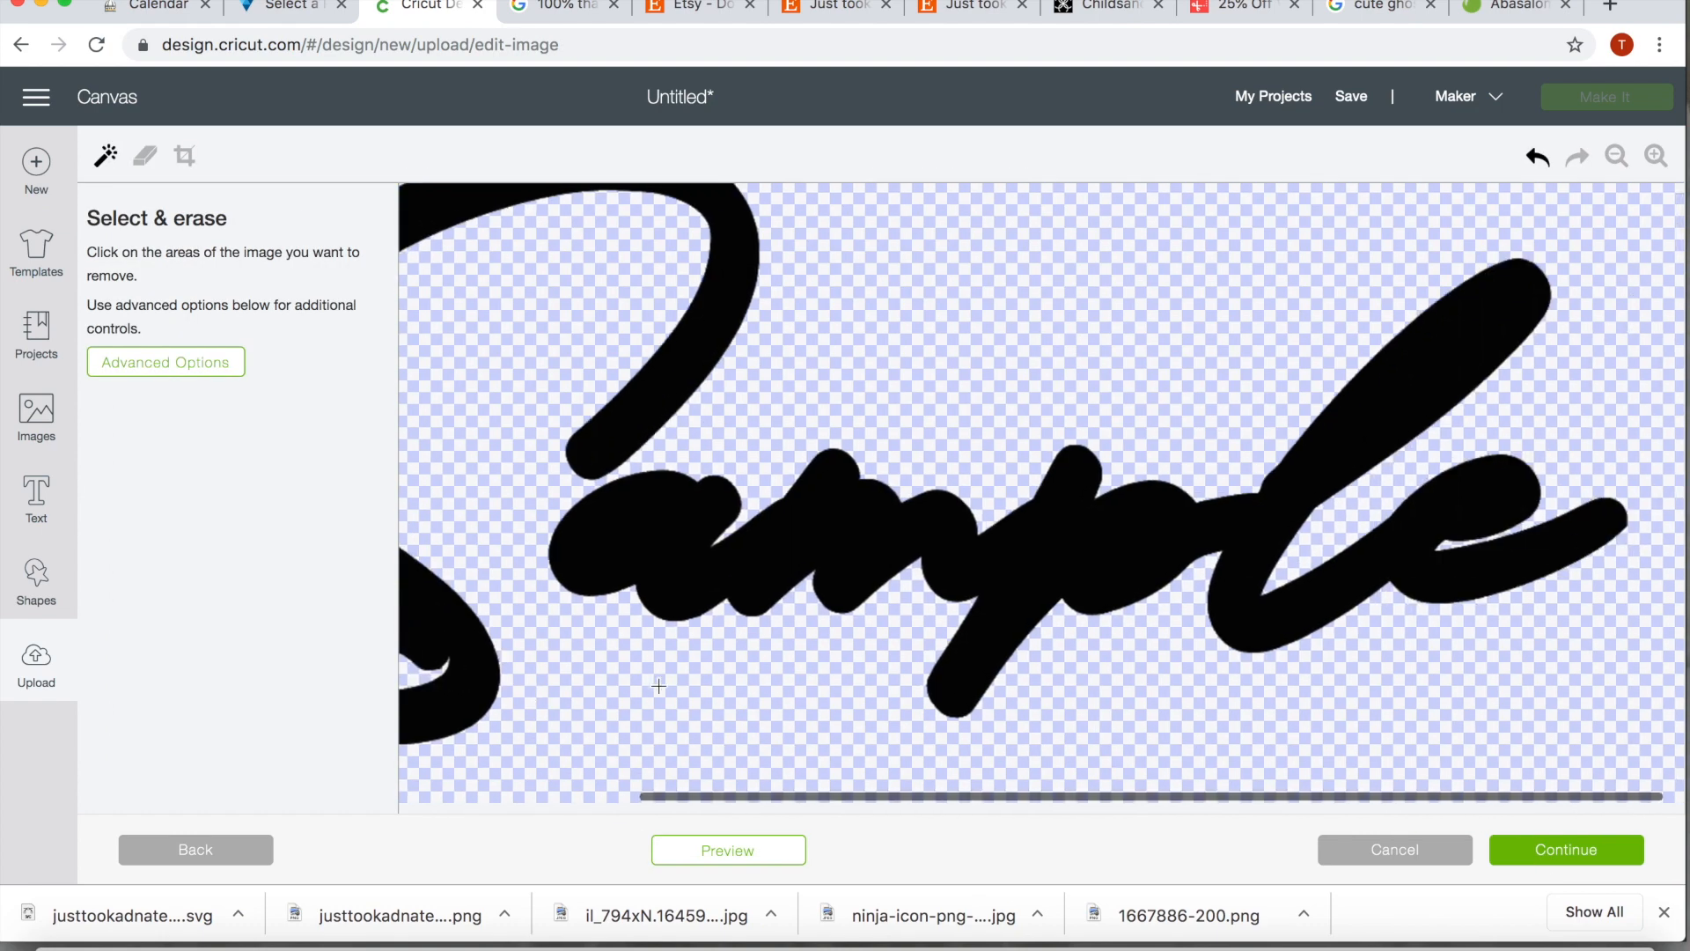
left_click(1547, 848)
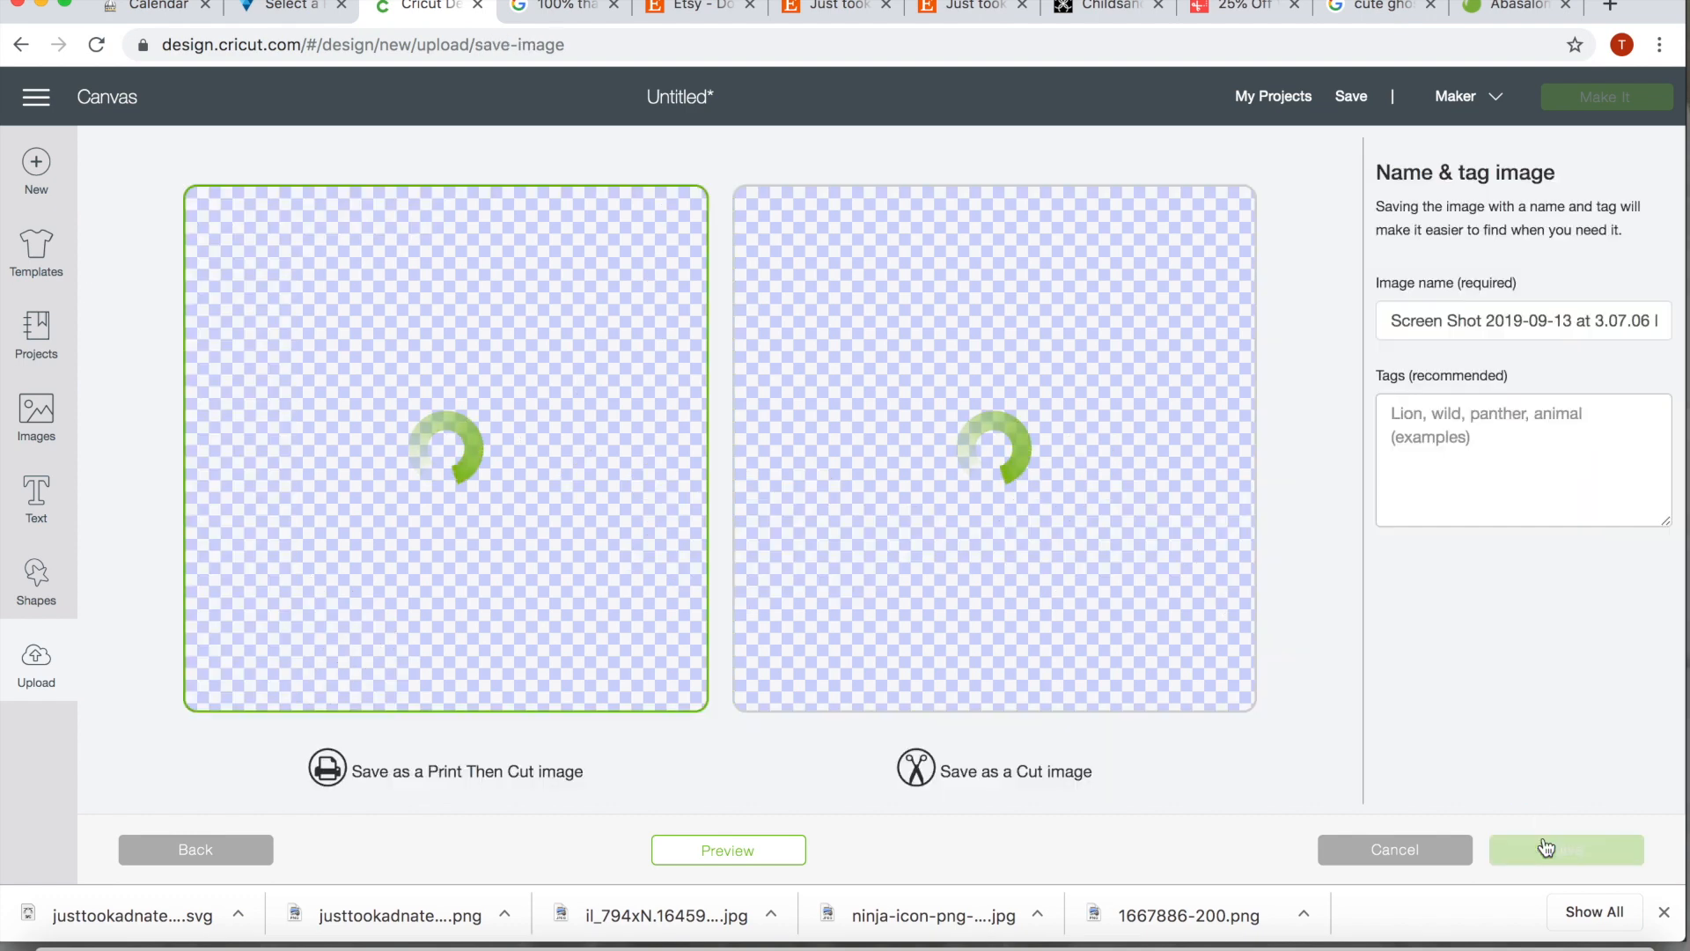
Save the thick Sample image as a Cut image and insert it on the canvas
left_click(1028, 429)
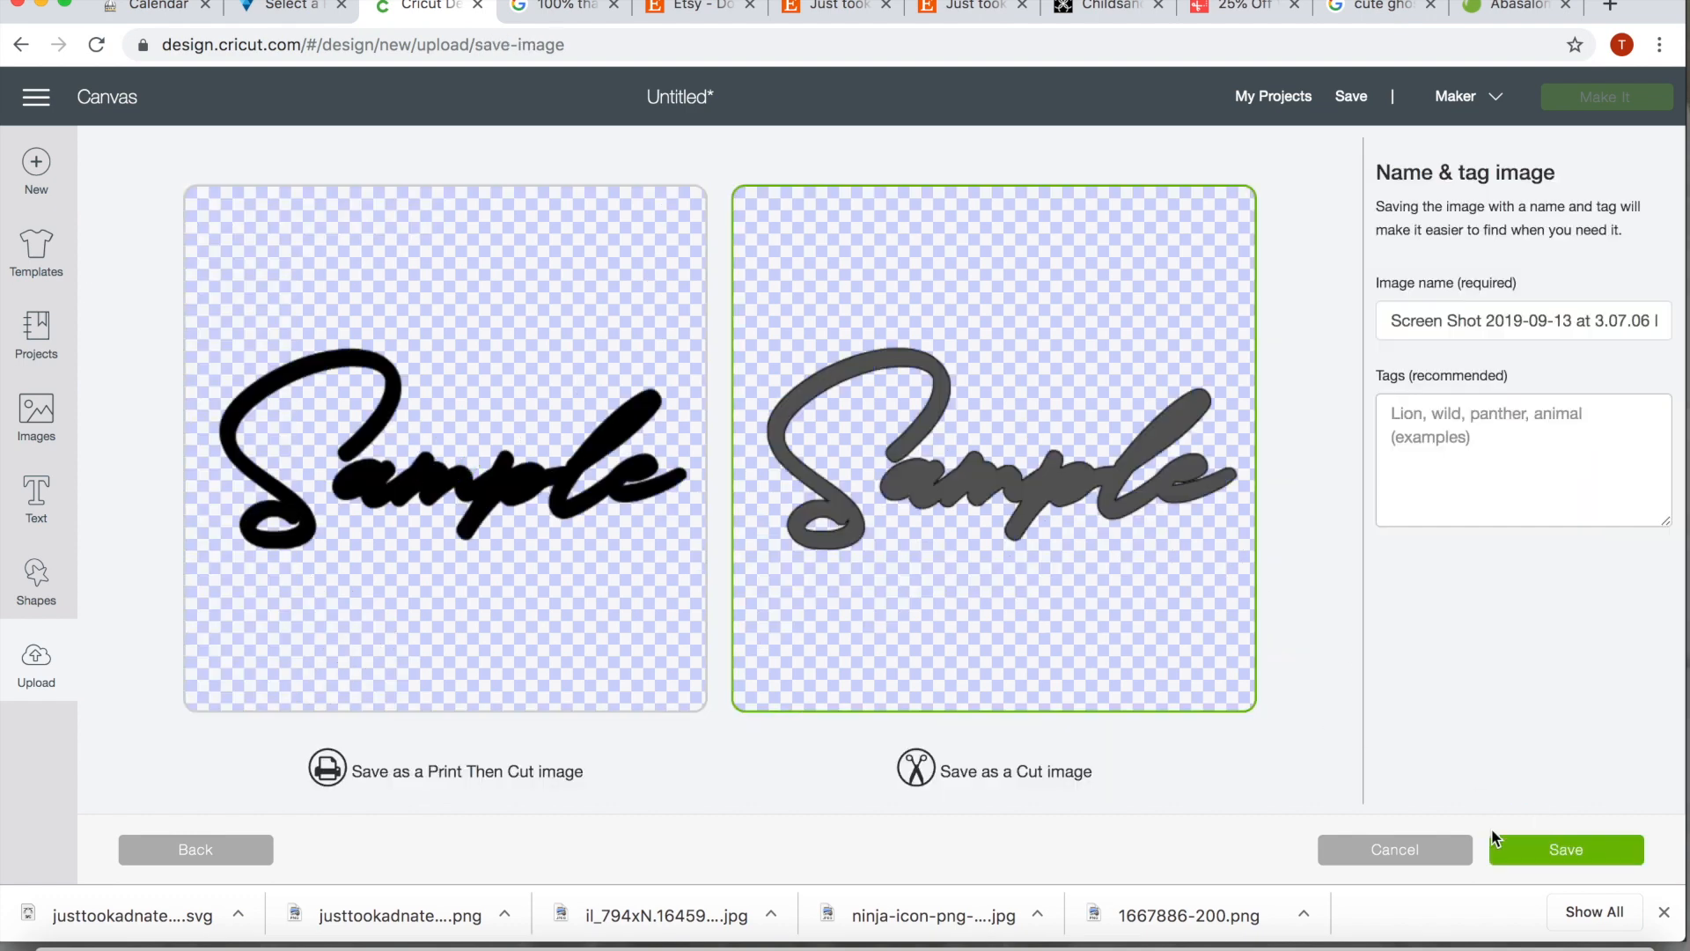
left_click(1514, 845)
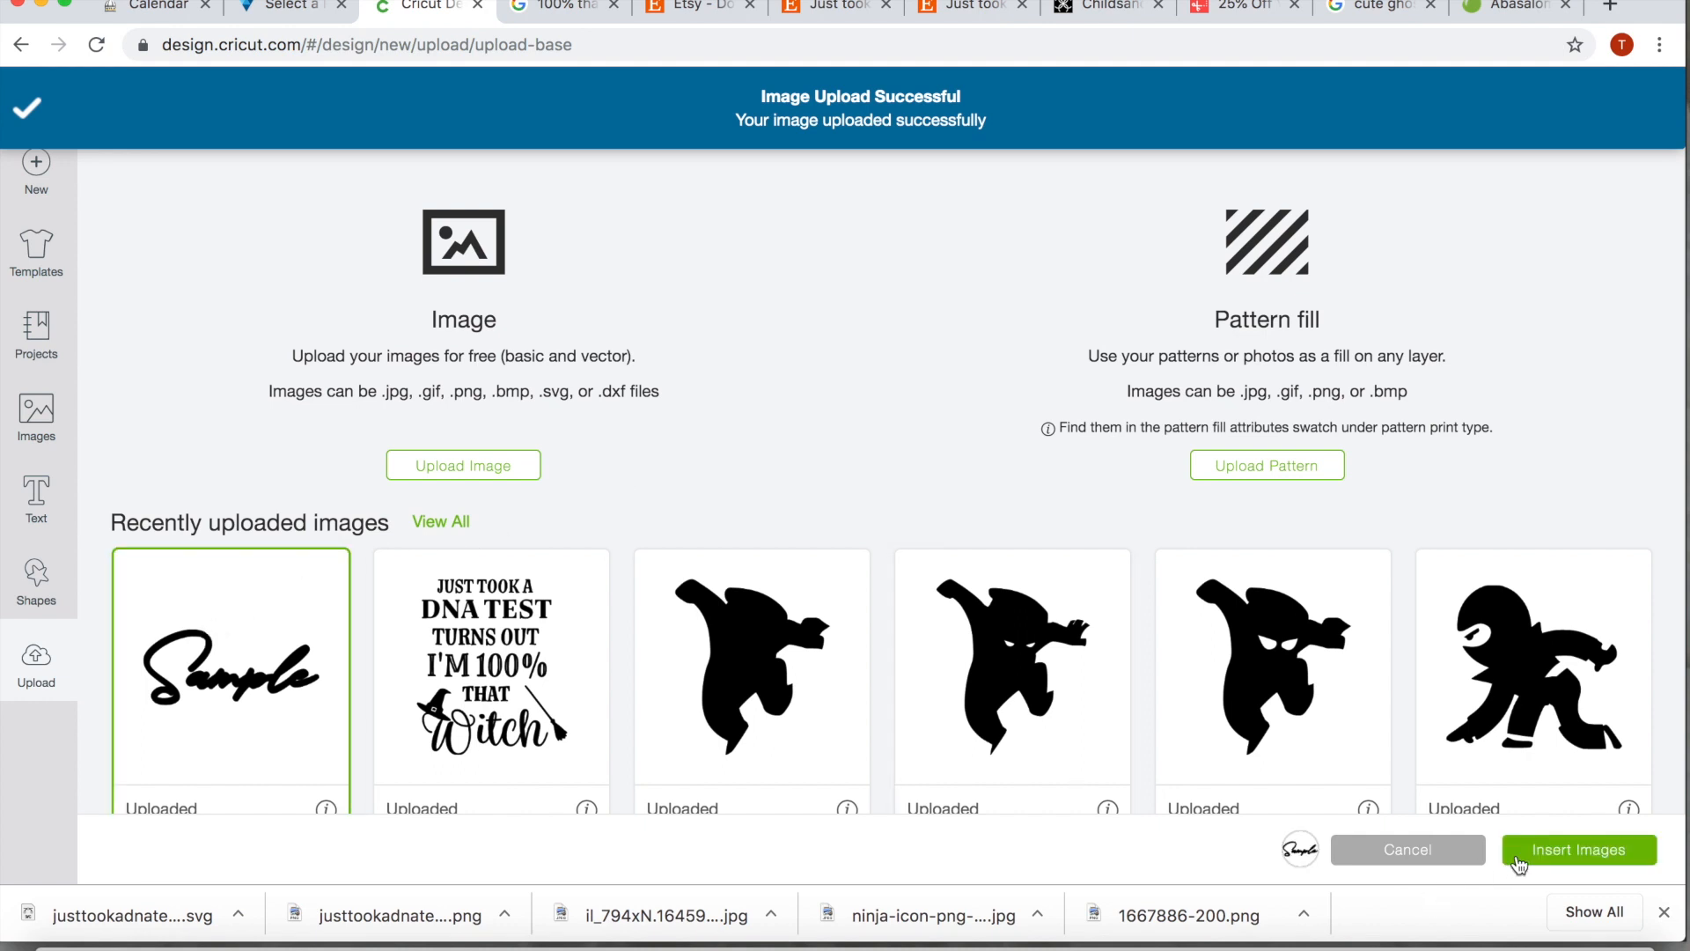
left_click(1518, 852)
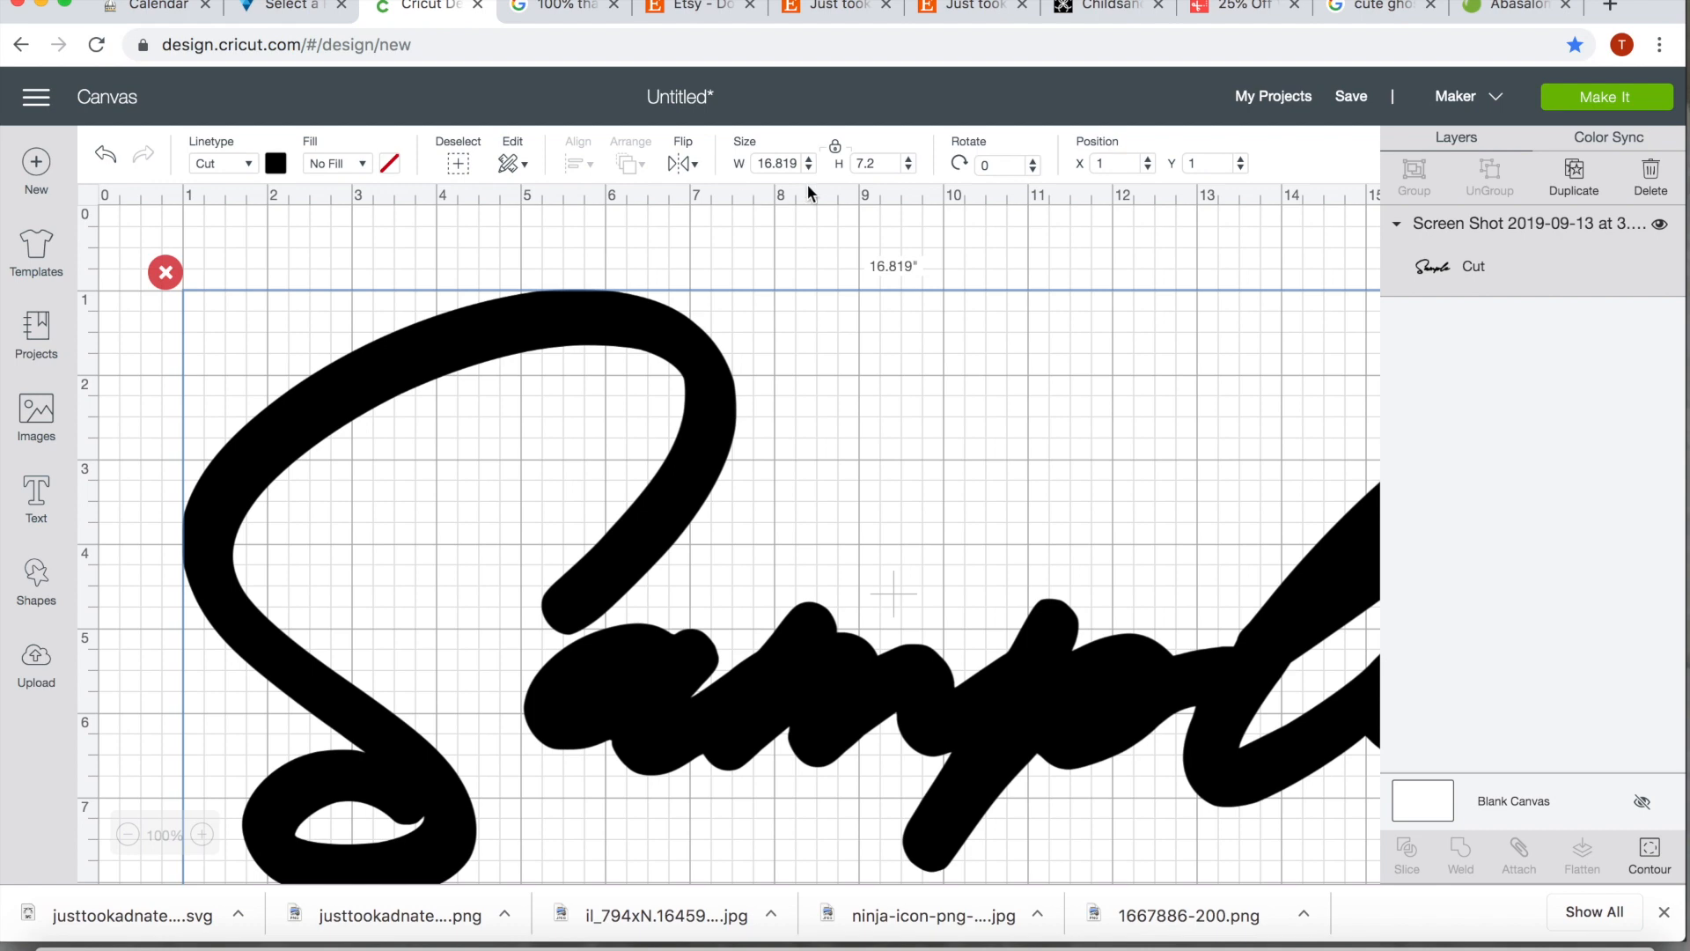
Set the thick Sample image's width to 3 inches and deselect it
left_click(778, 164)
type("3")
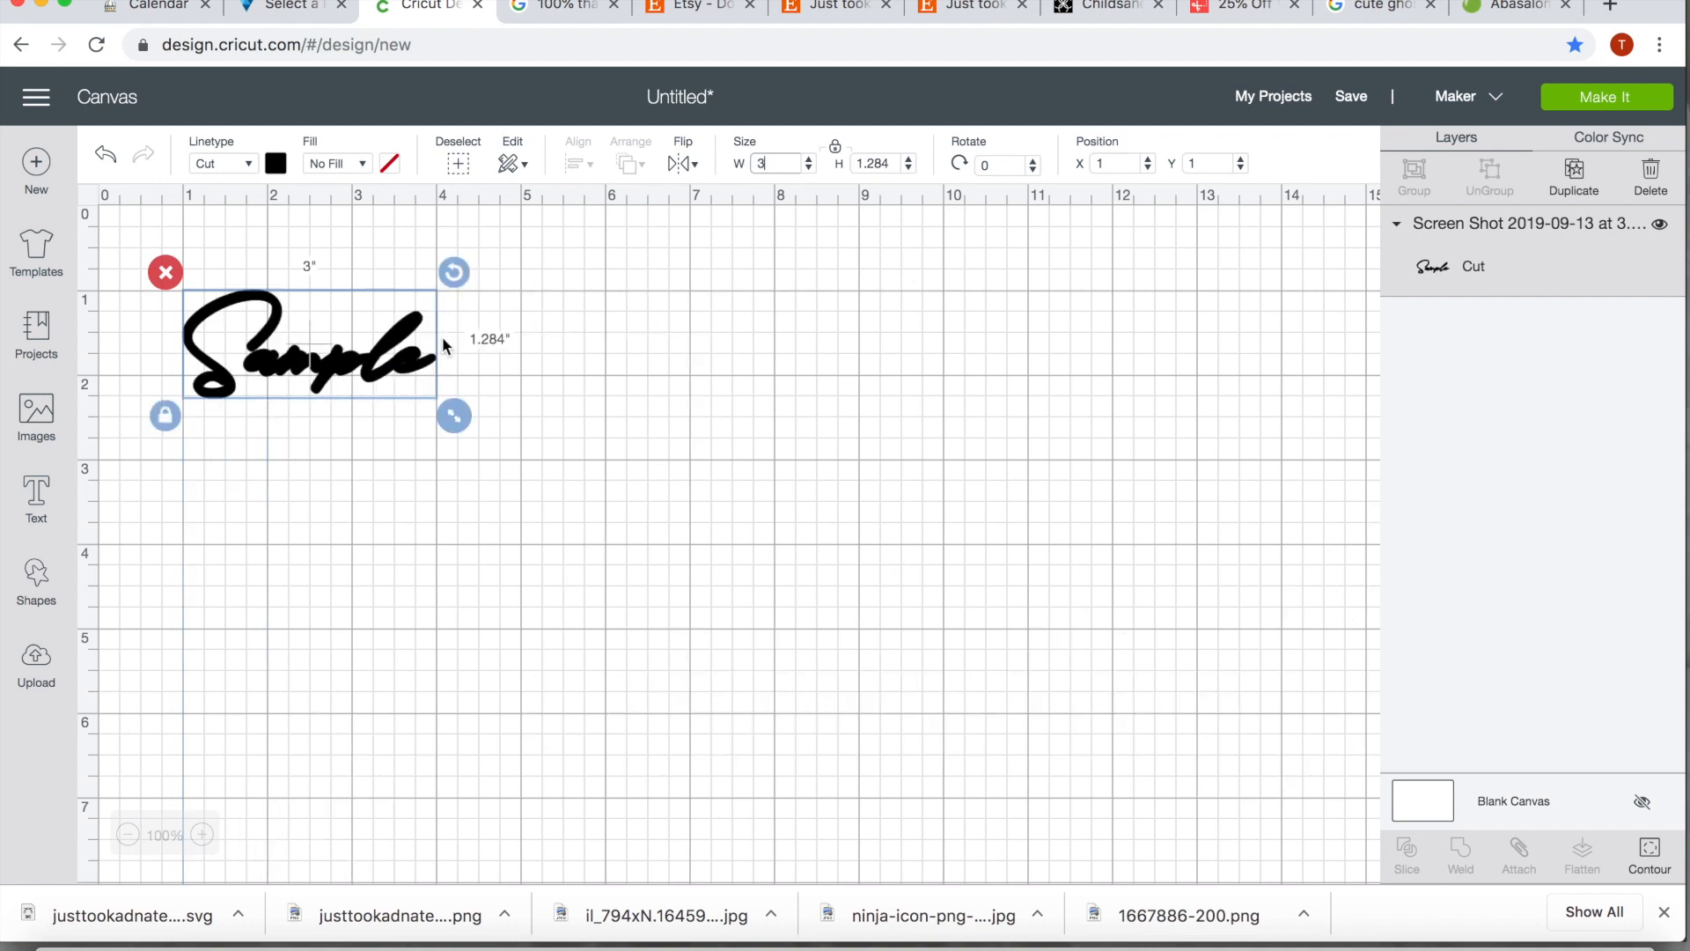
left_click(447, 574)
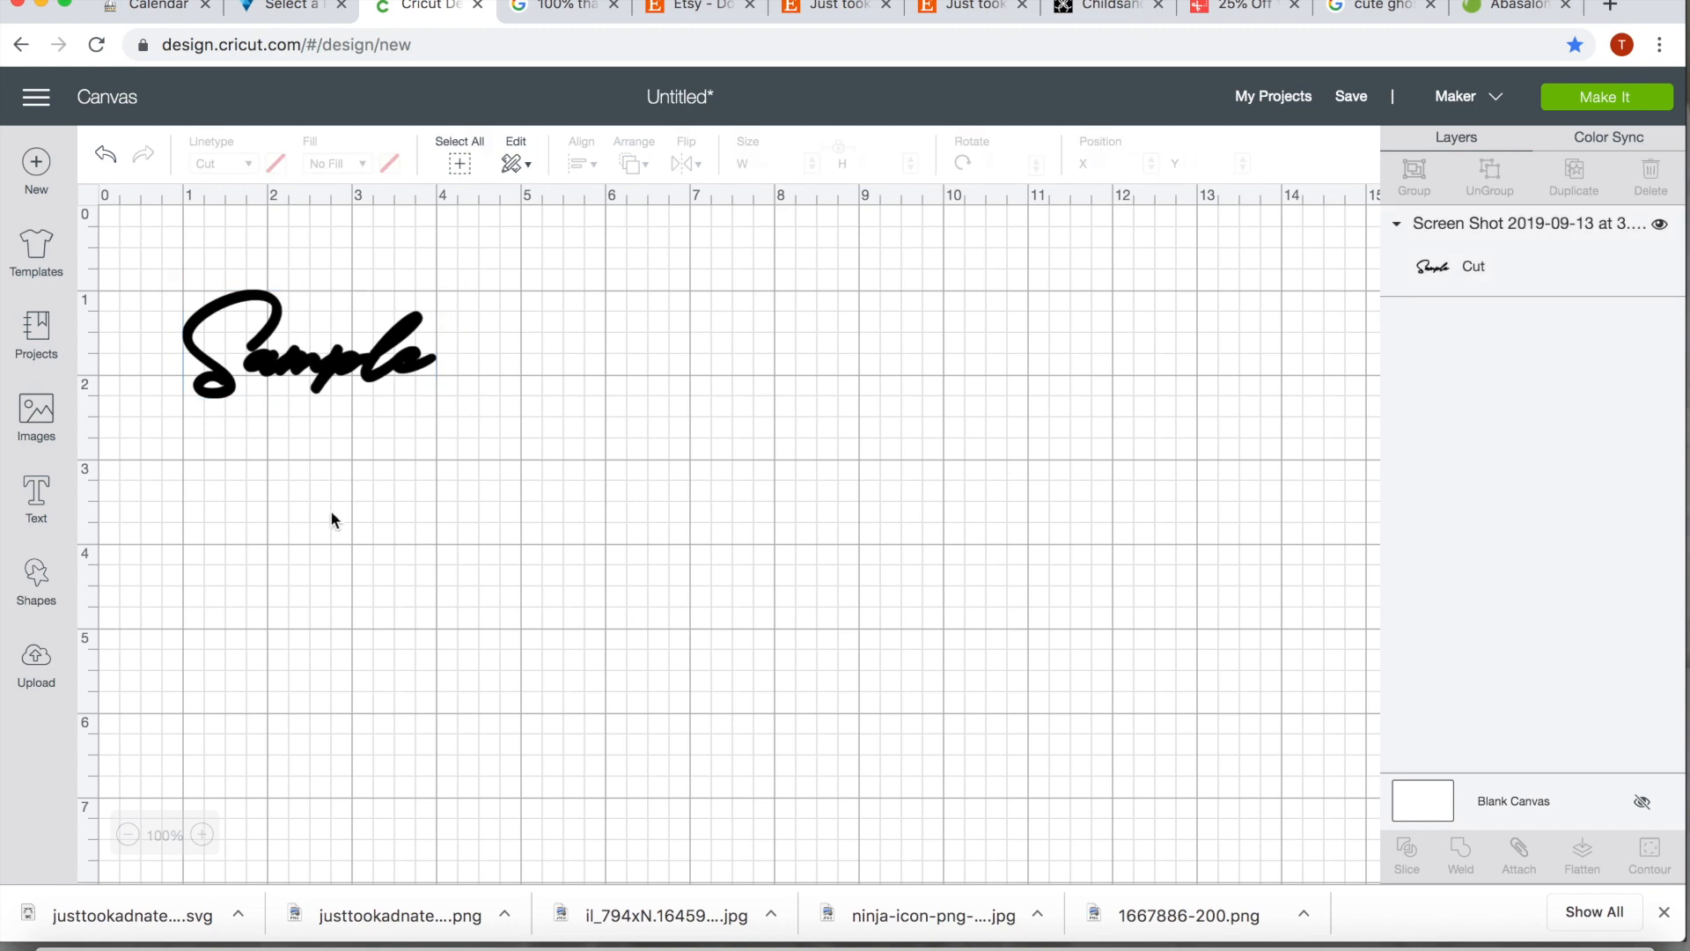
Load the thin Sample screenshot (07.19 PM) from the desktop as a Simple image and continue to background removal
left_click(43, 662)
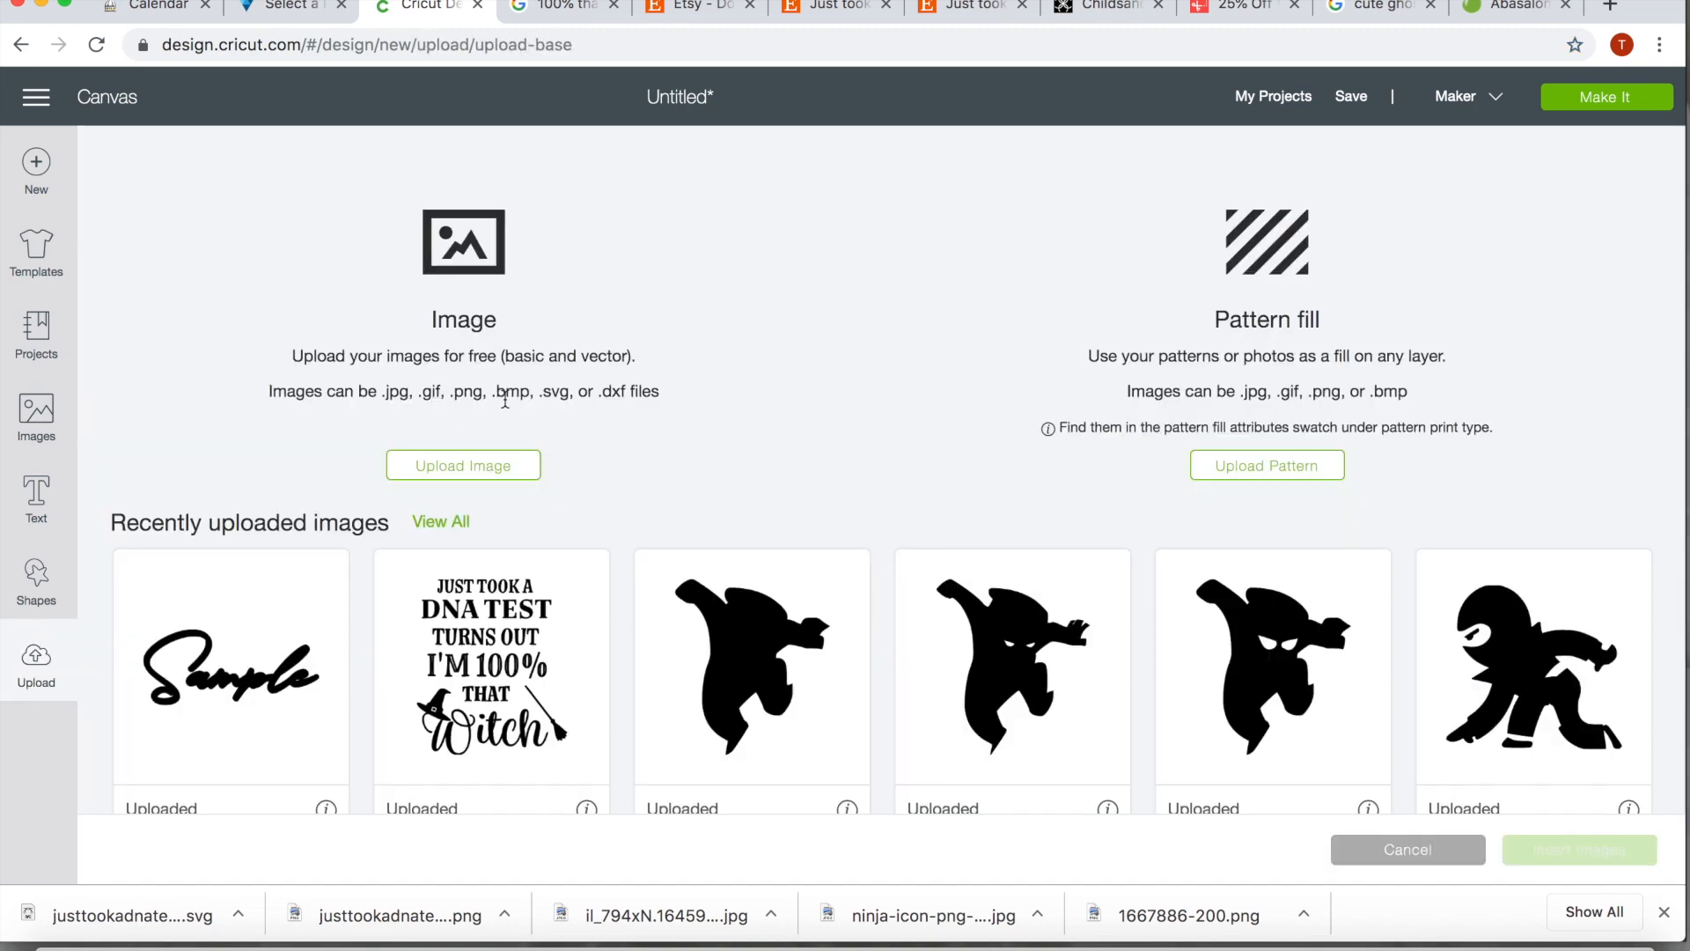
left_click(428, 478)
left_click(851, 495)
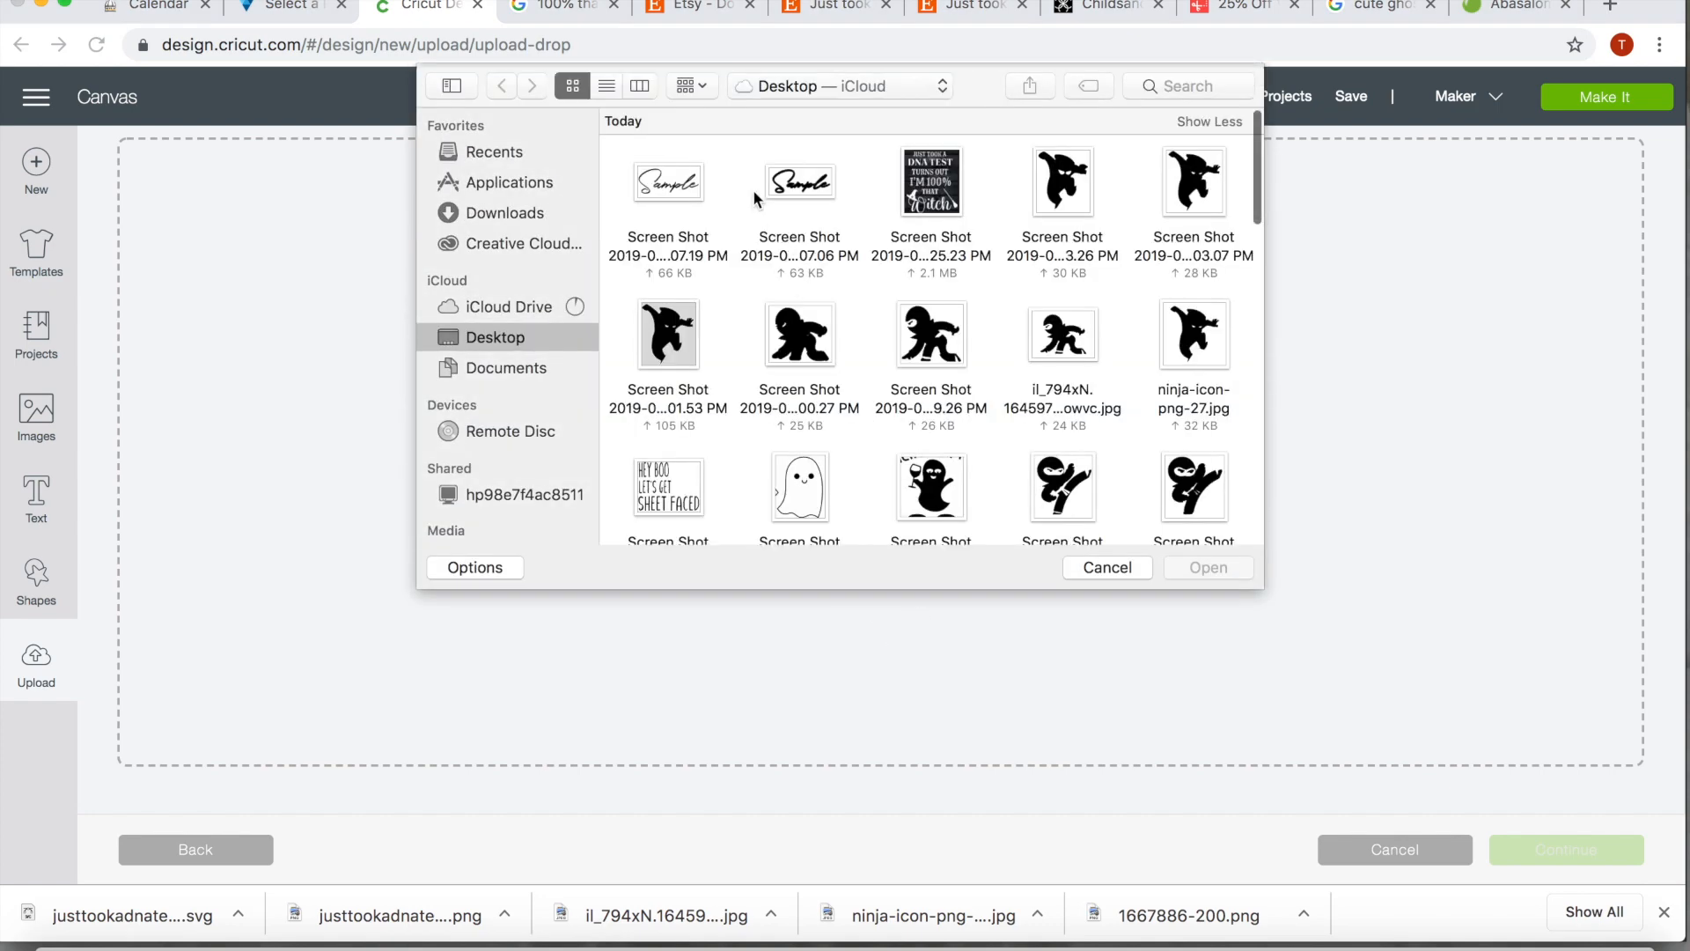
left_click(667, 192)
left_click(1176, 568)
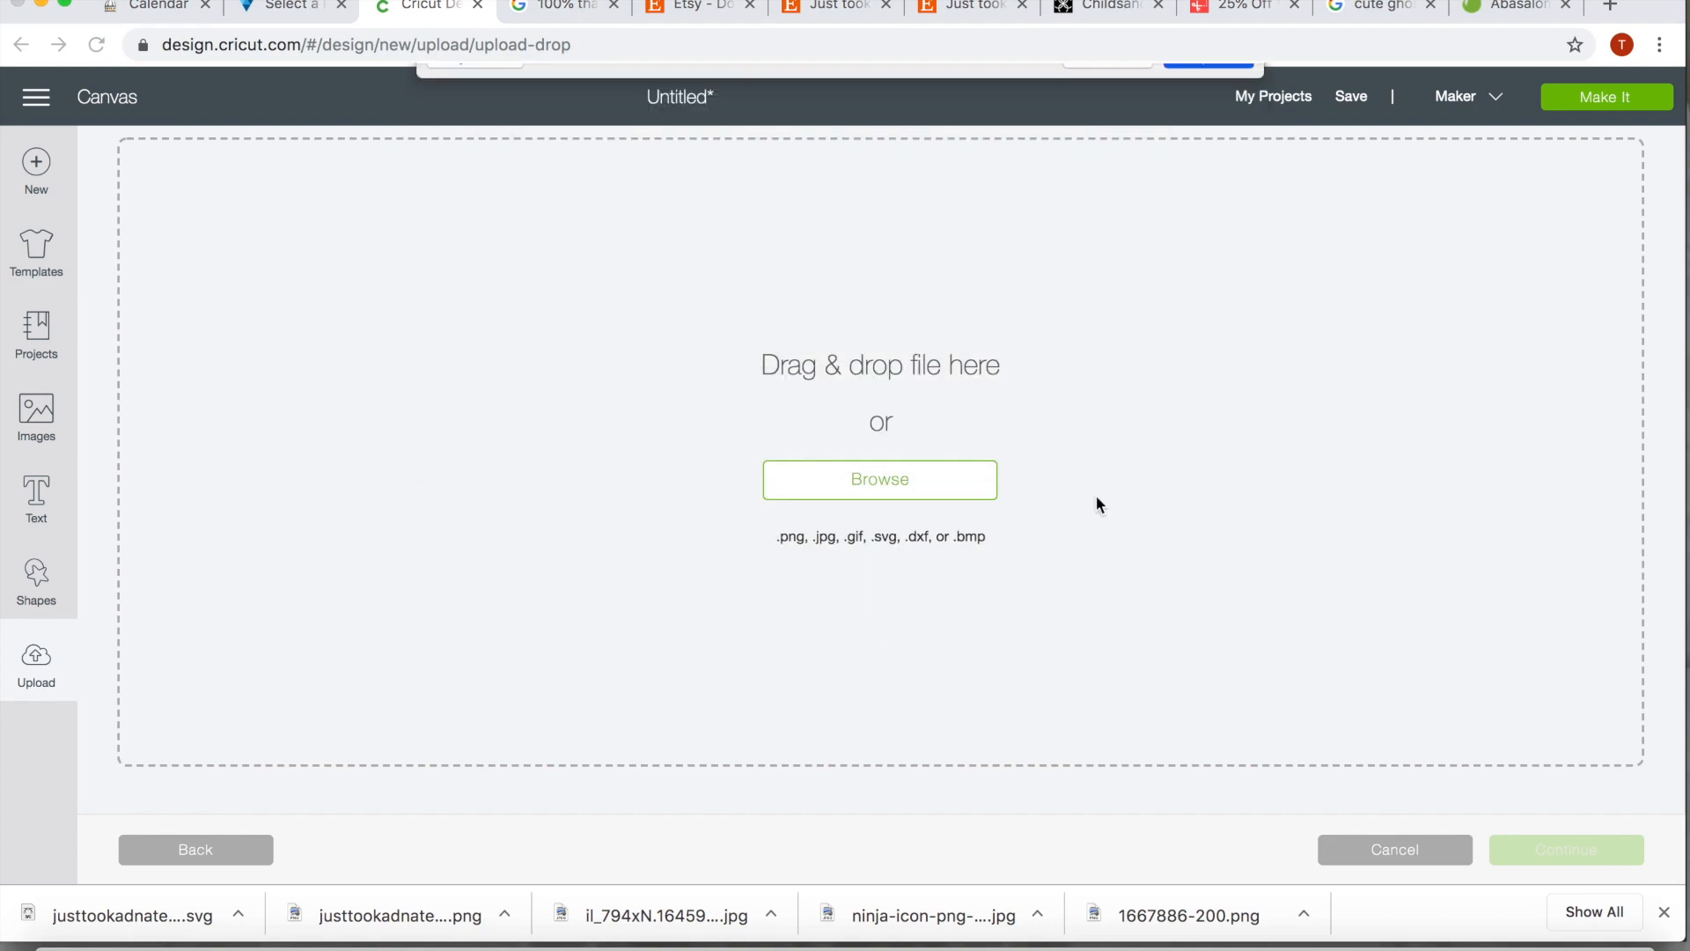
left_click(1003, 429)
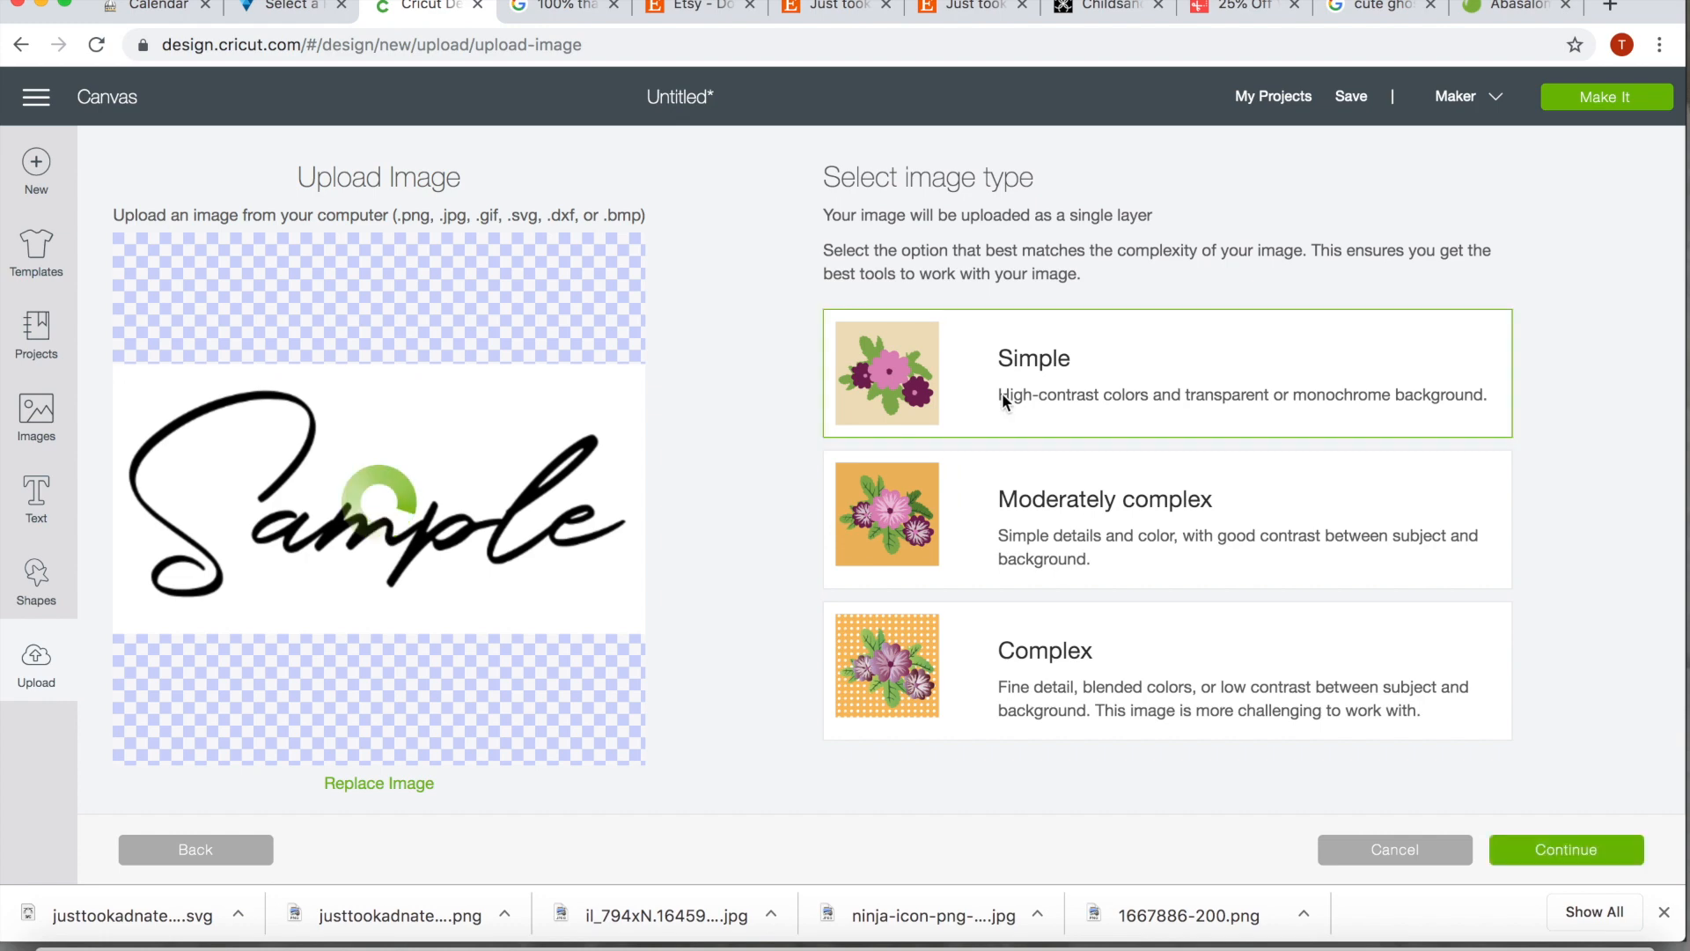
left_click(1547, 848)
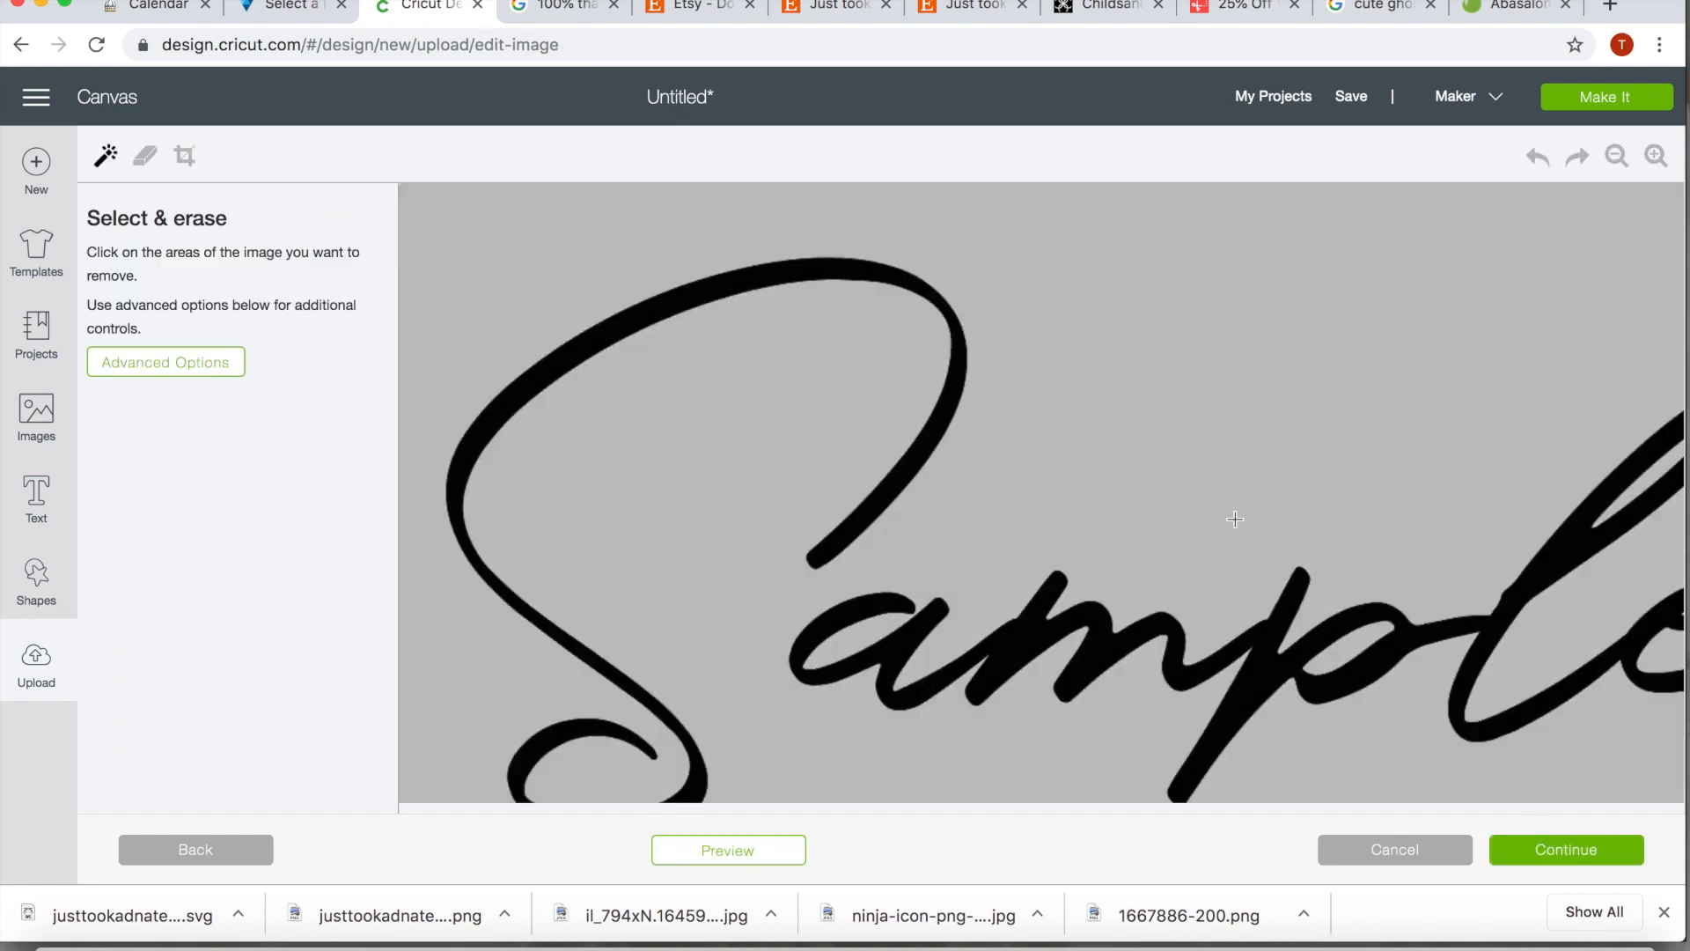
Erase the background and the insides of the l and e loops from the thin Sample image and accept the cleanup
left_click(844, 421)
scroll(746, 645, "right", 5)
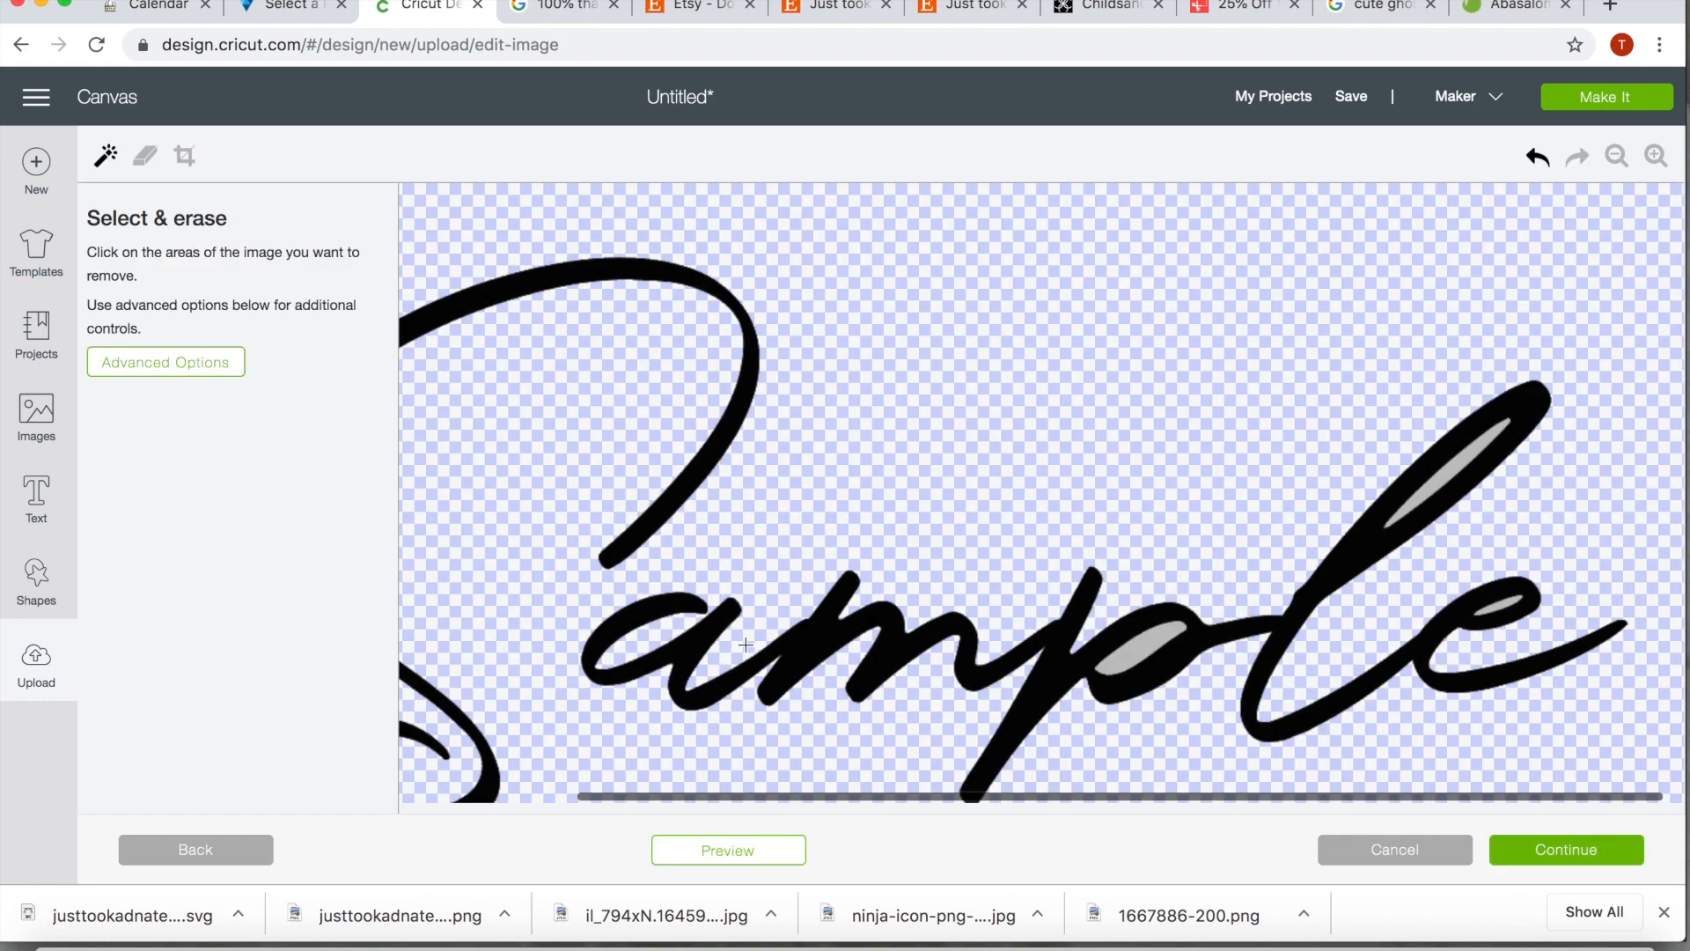
left_click(1453, 470)
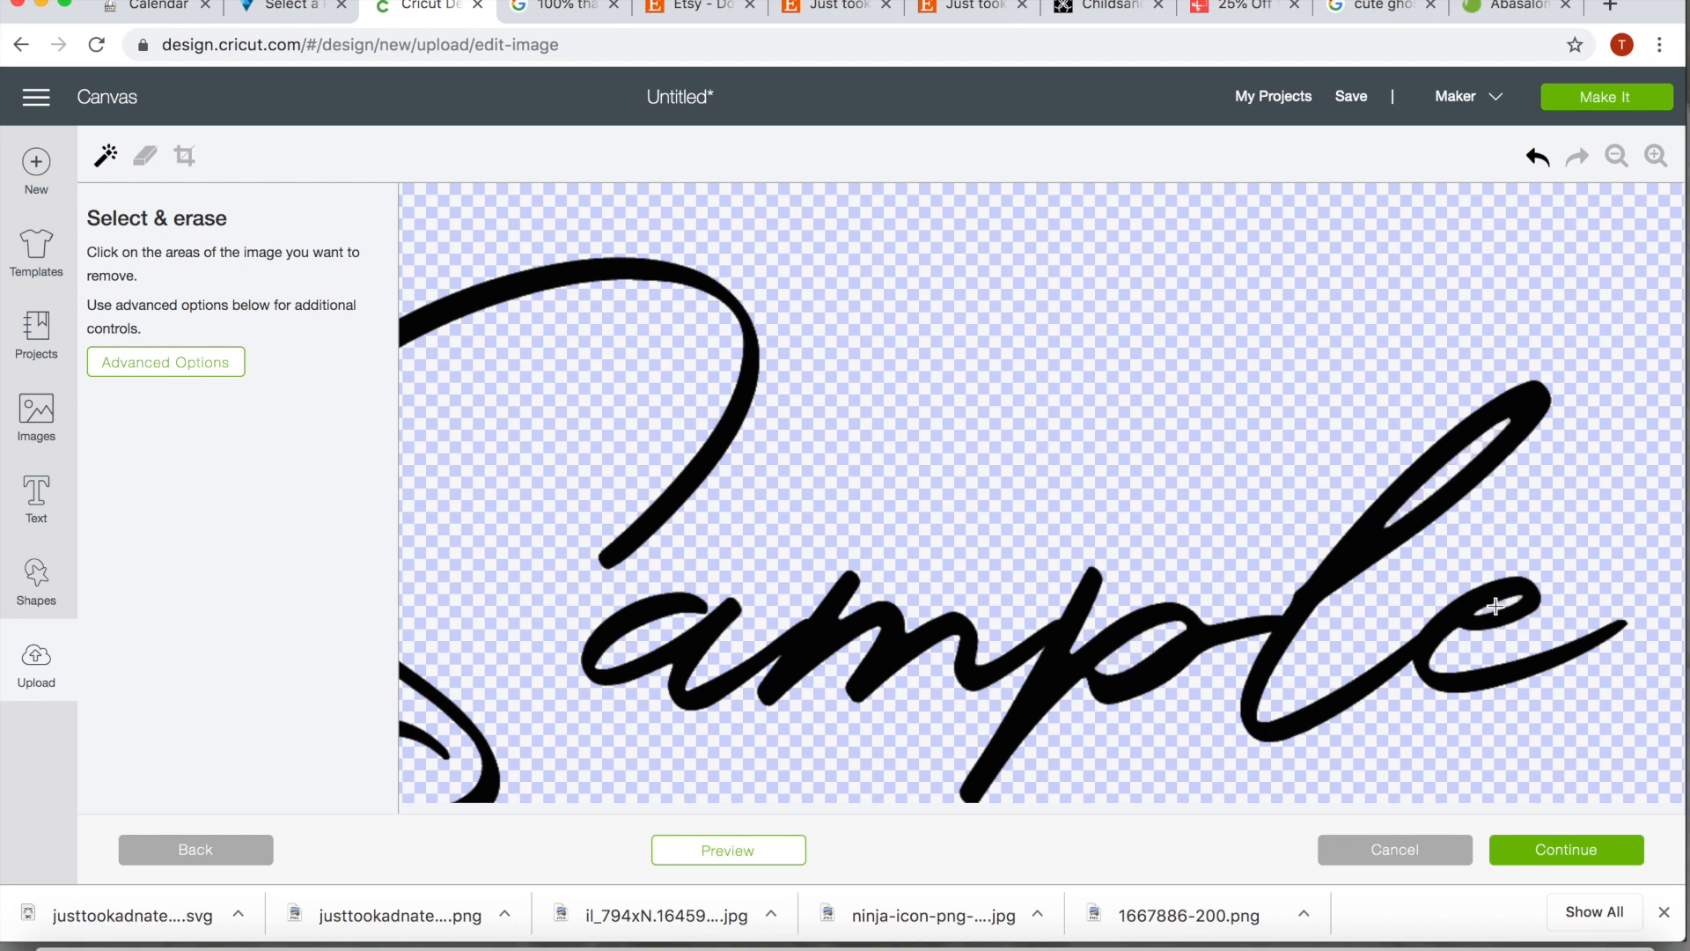
left_click(1558, 852)
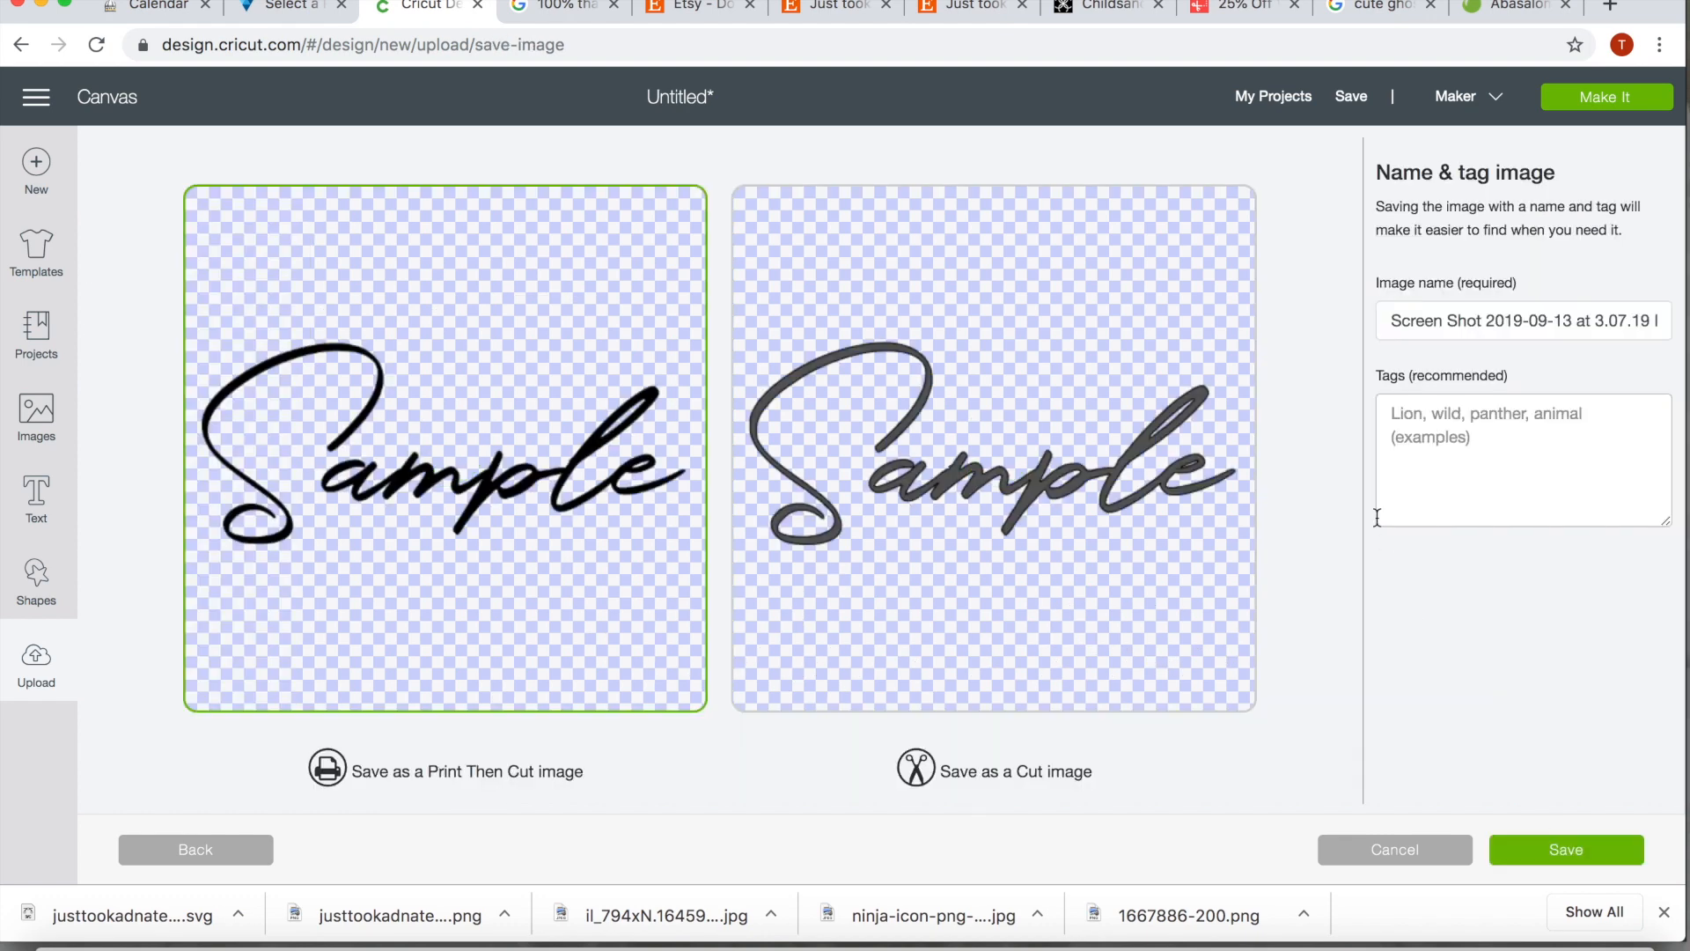
Save the thin Sample image as a Cut image and insert it on the canvas
left_click(1040, 481)
left_click(1525, 851)
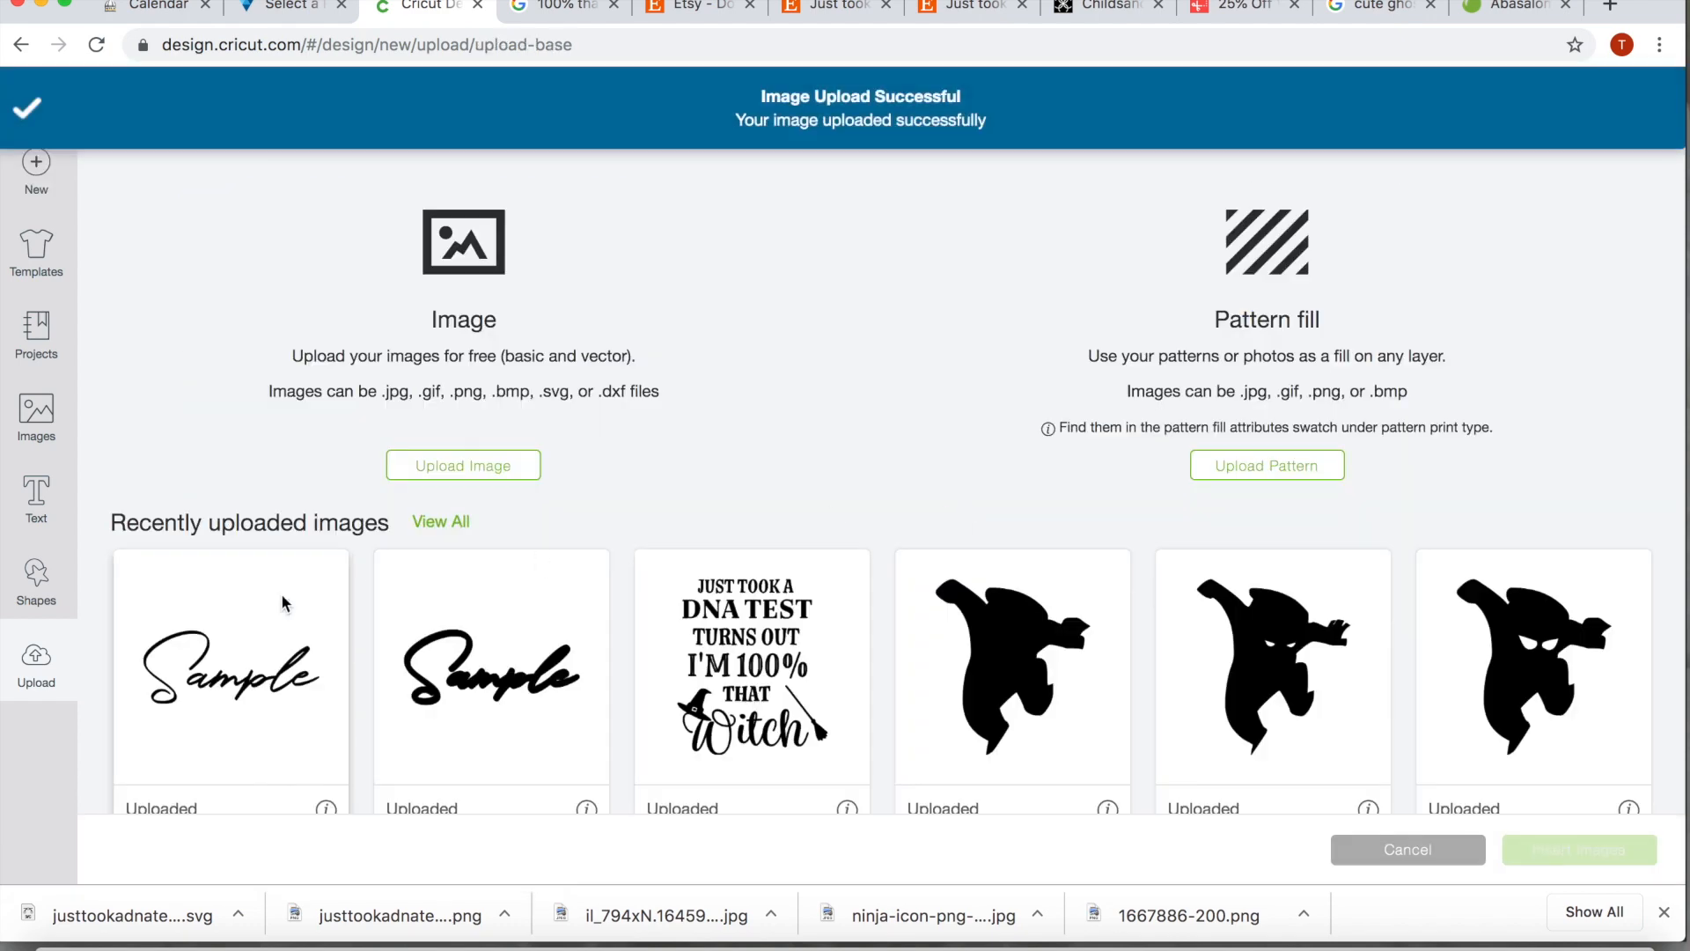
left_click(1633, 855)
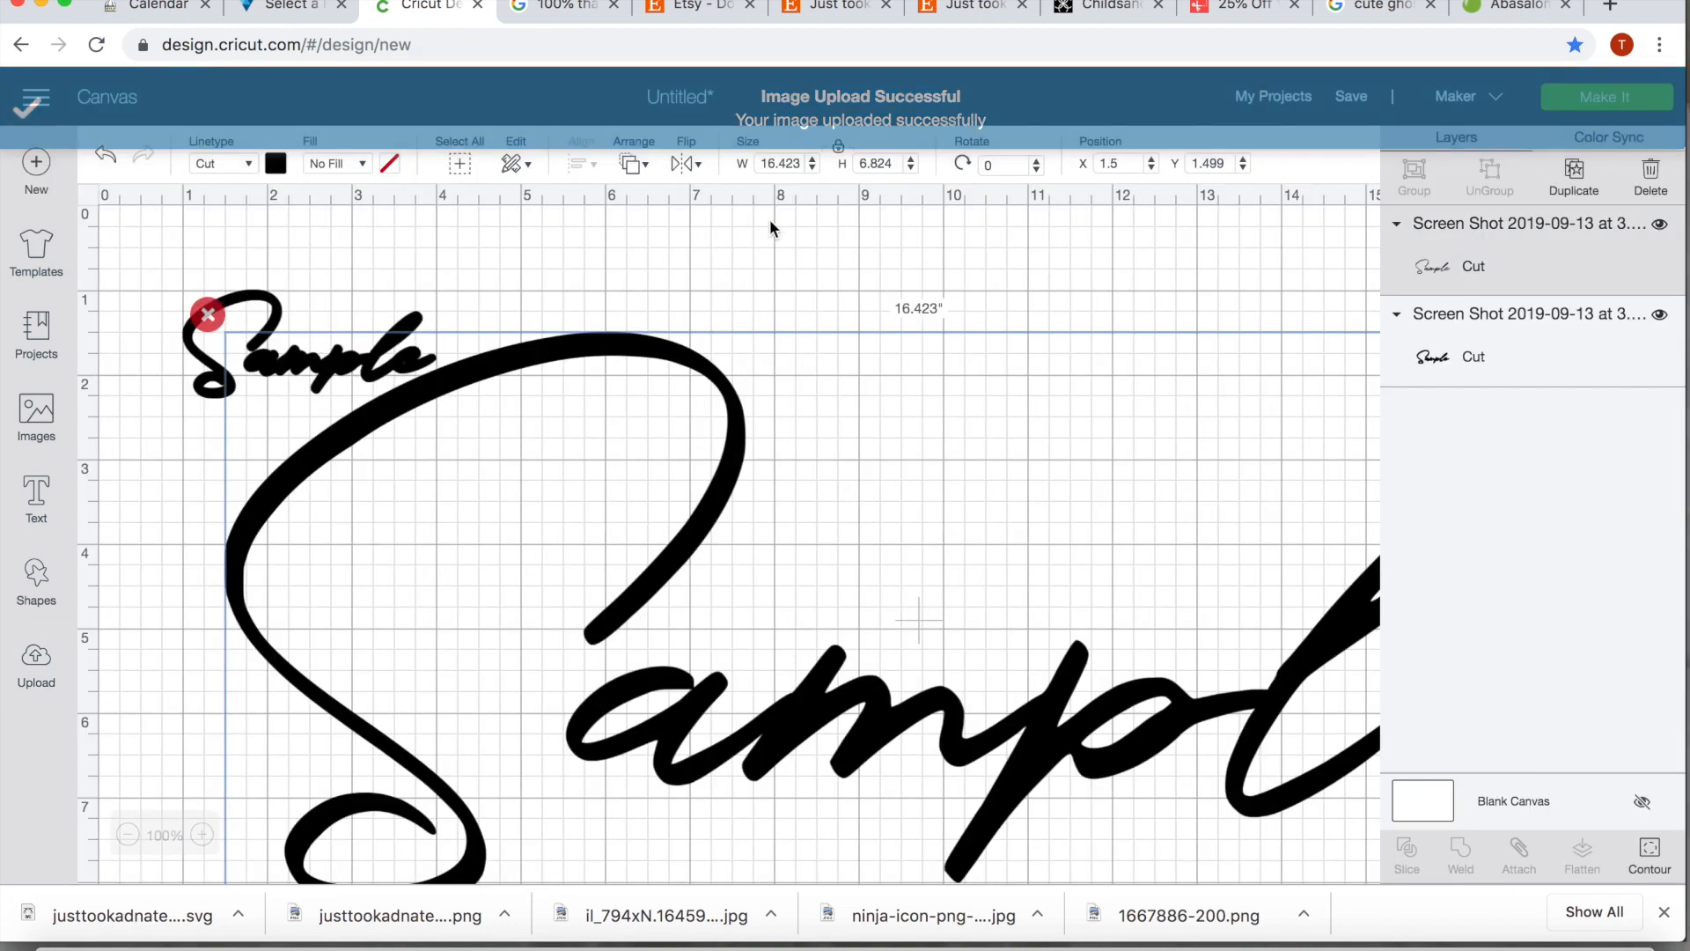
Set the thin Sample image's width to 3 inches and move it just below the thick one, at about X 1.778, Y 1.971
left_click(781, 163)
type("3")
key("Return")
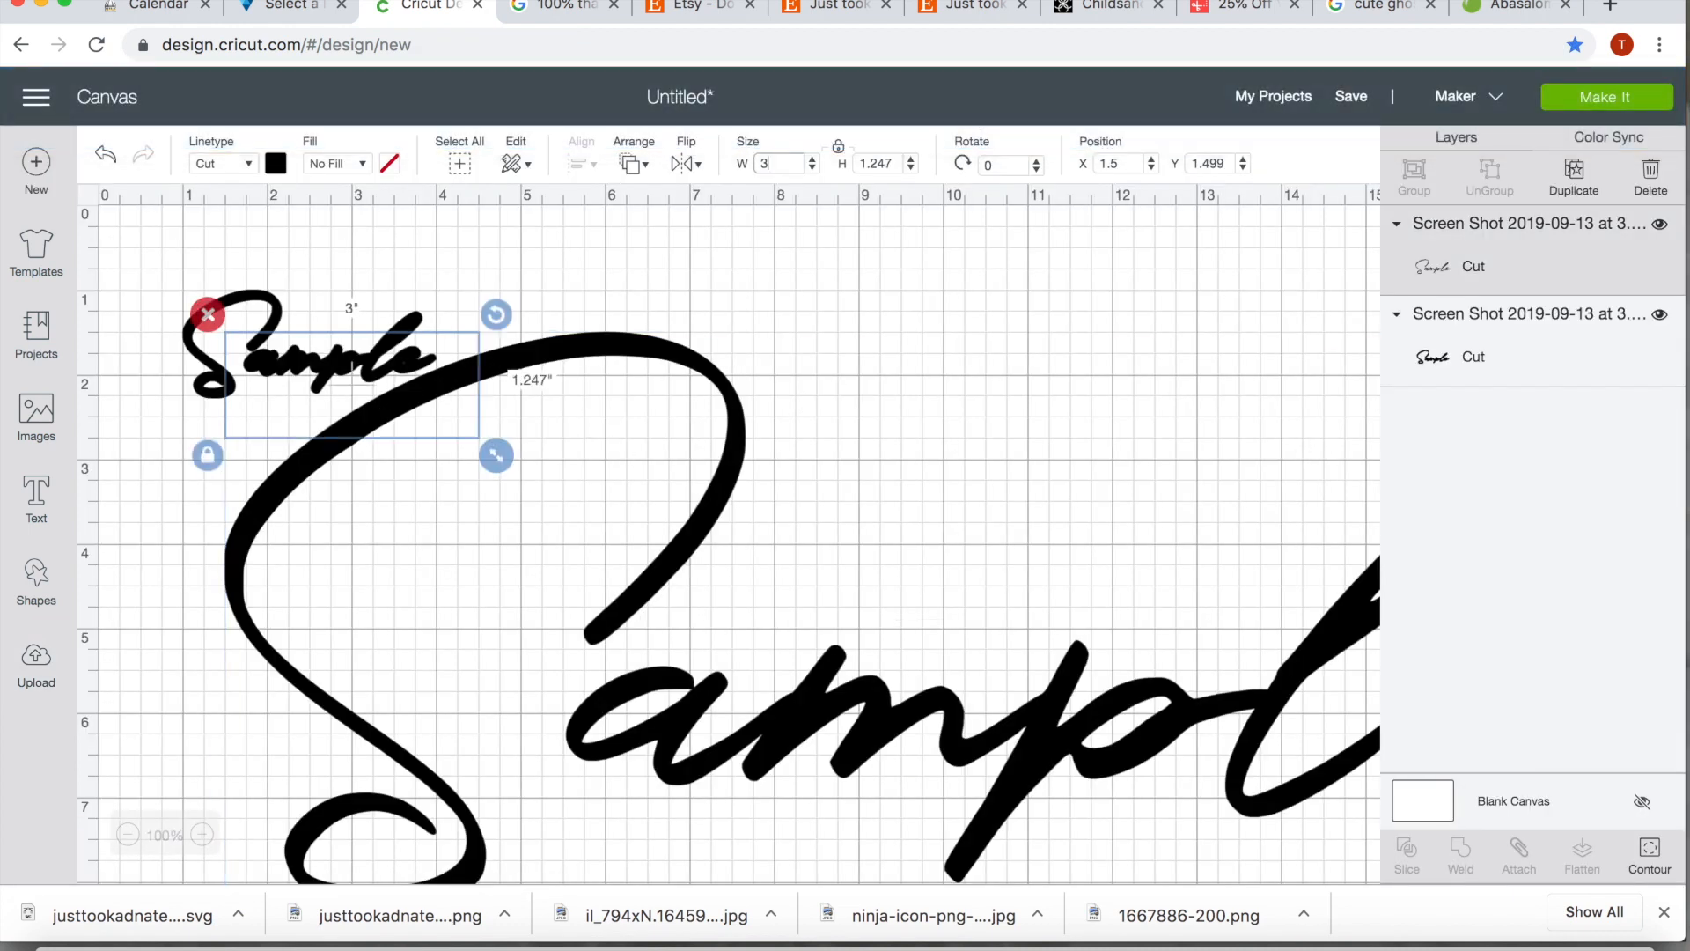
left_click_drag(310, 420, 335, 459)
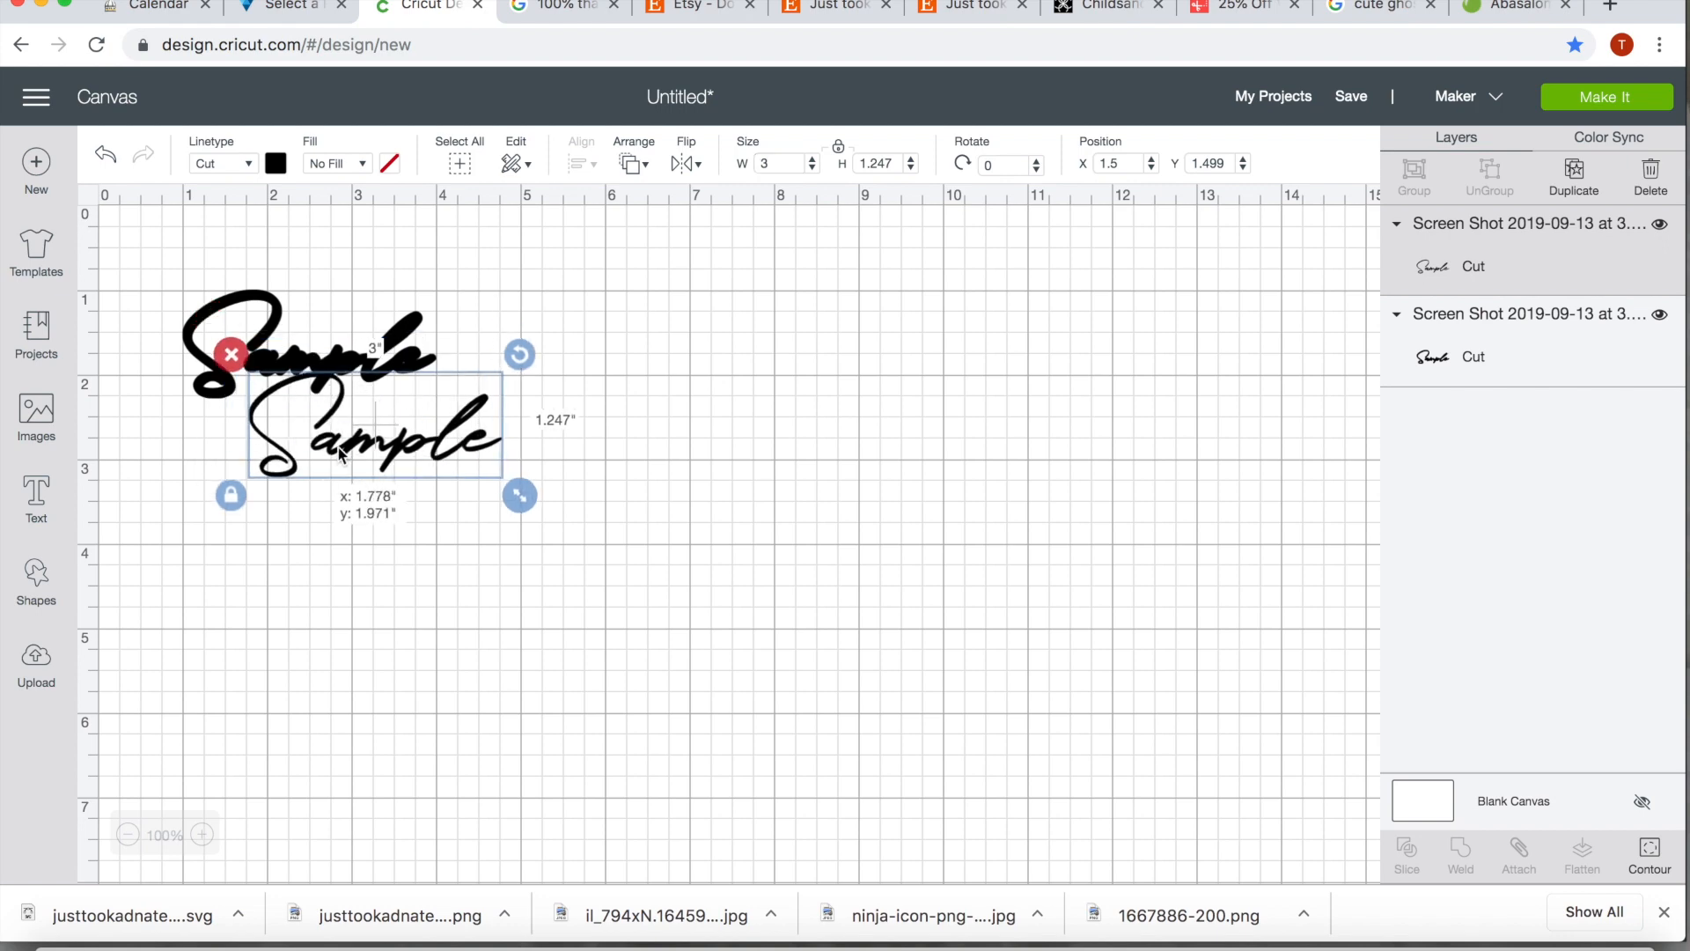
Change the thin Sample image's material color to white and deselect it
left_click(276, 163)
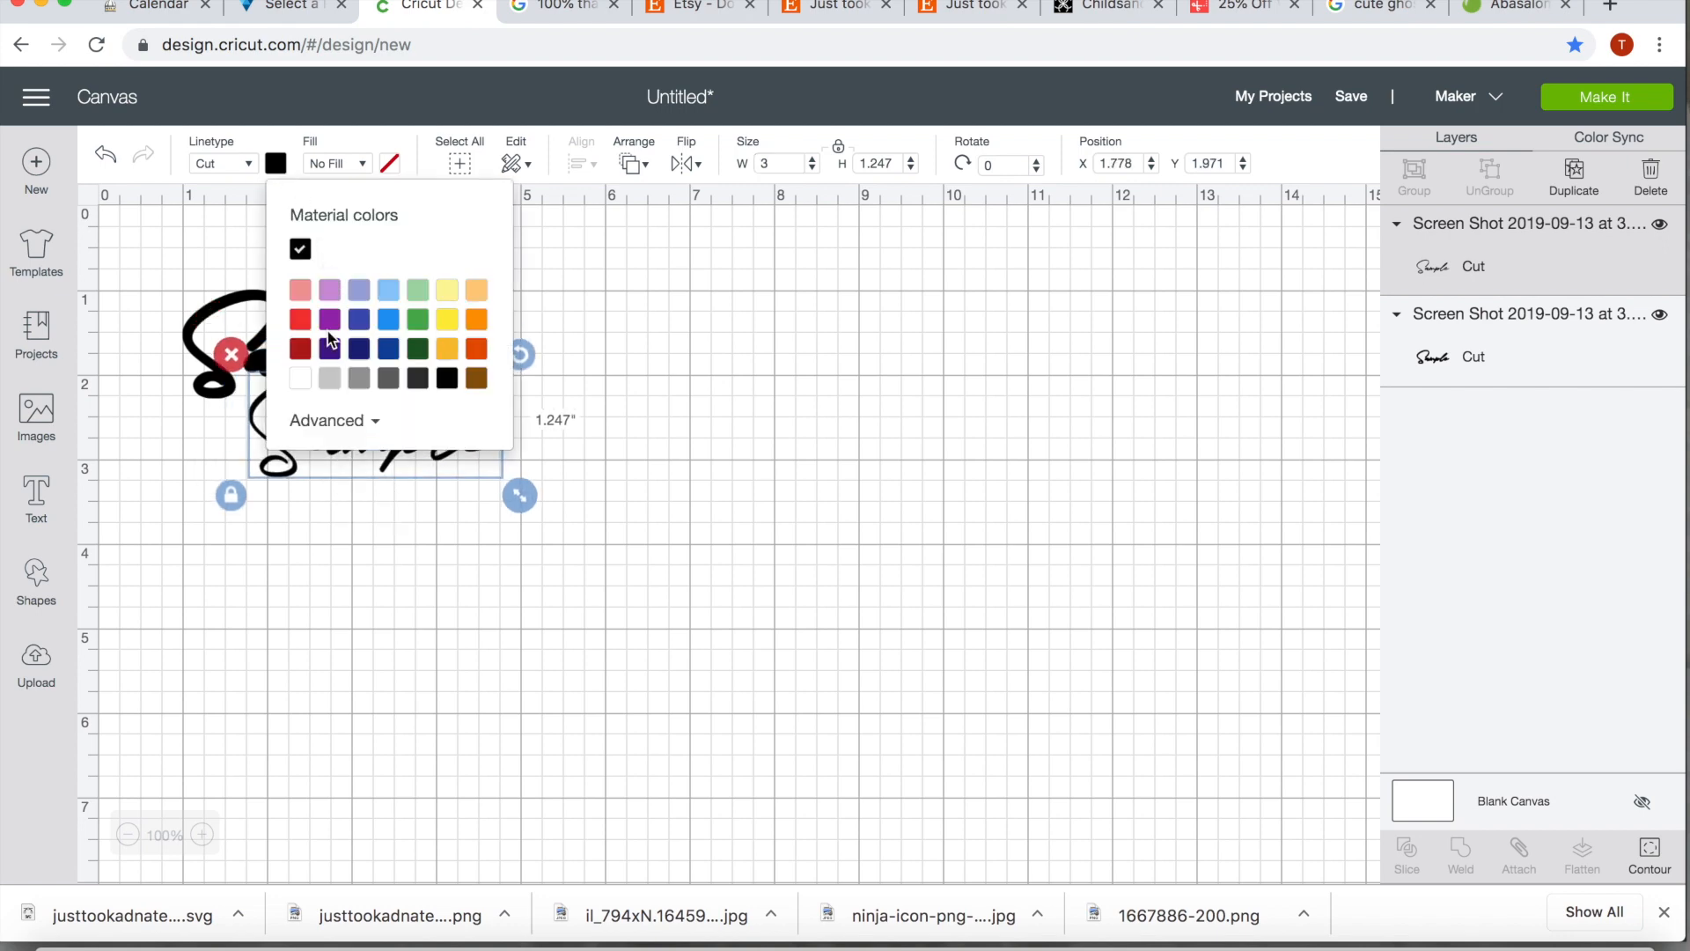
left_click(304, 381)
left_click(479, 660)
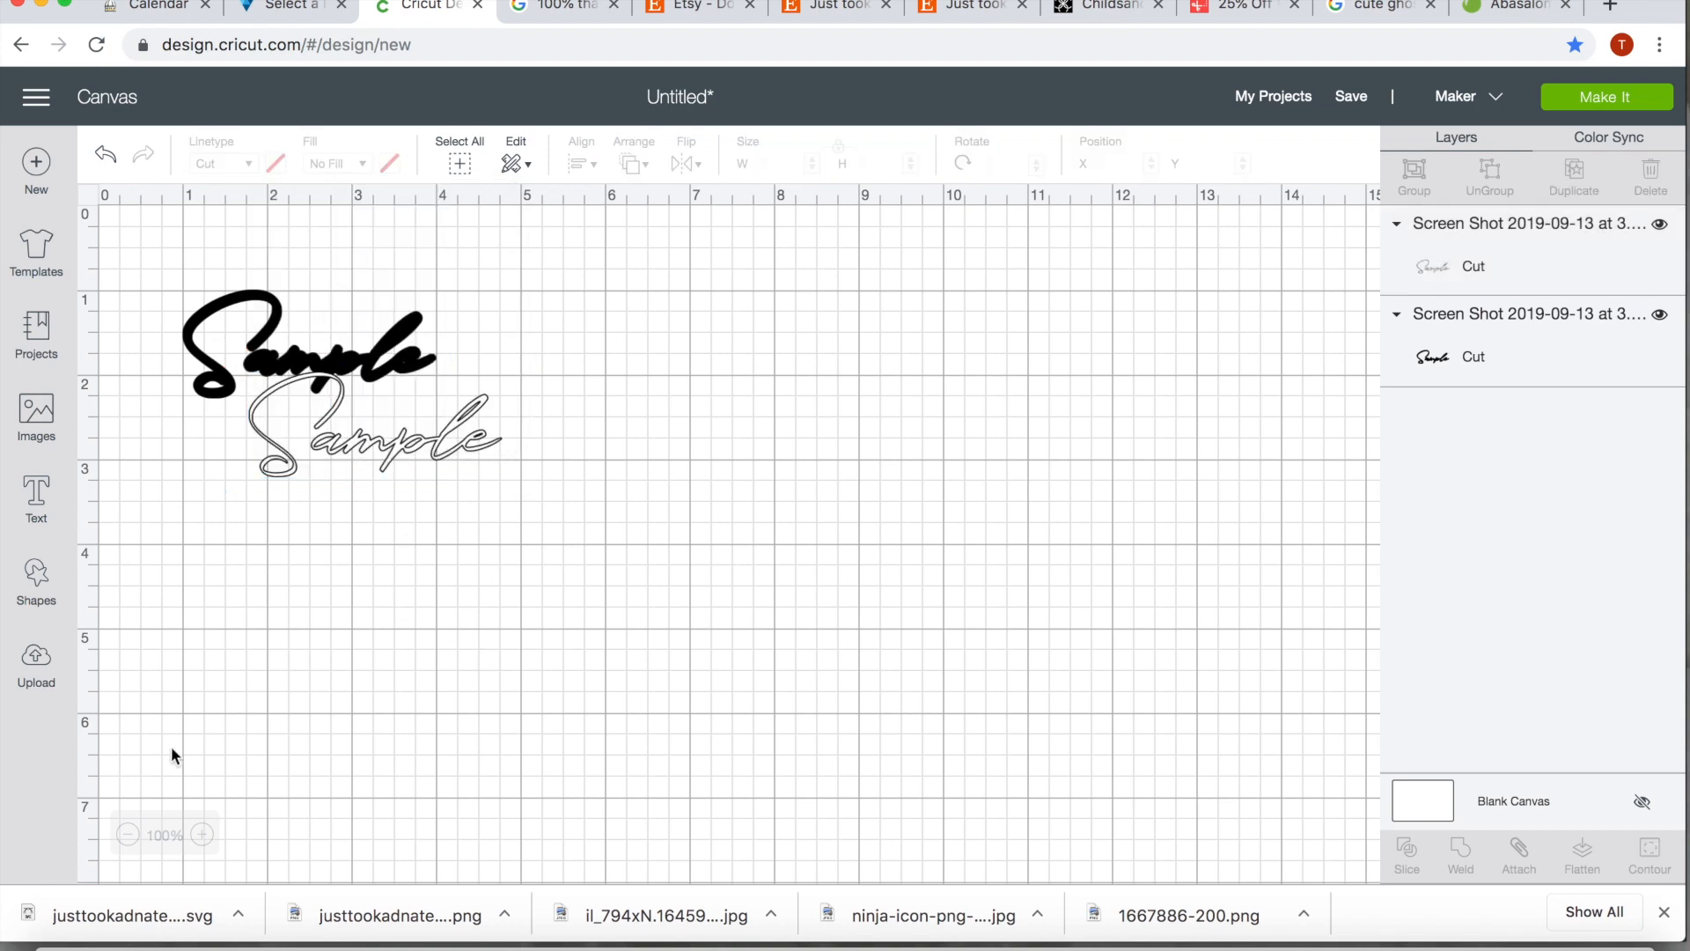
Move the white thin Sample lettering on top of the thick black lettering
left_click(203, 835)
left_click(203, 834)
left_click(202, 834)
left_click(202, 834)
left_click(203, 834)
left_click(203, 834)
left_click(203, 834)
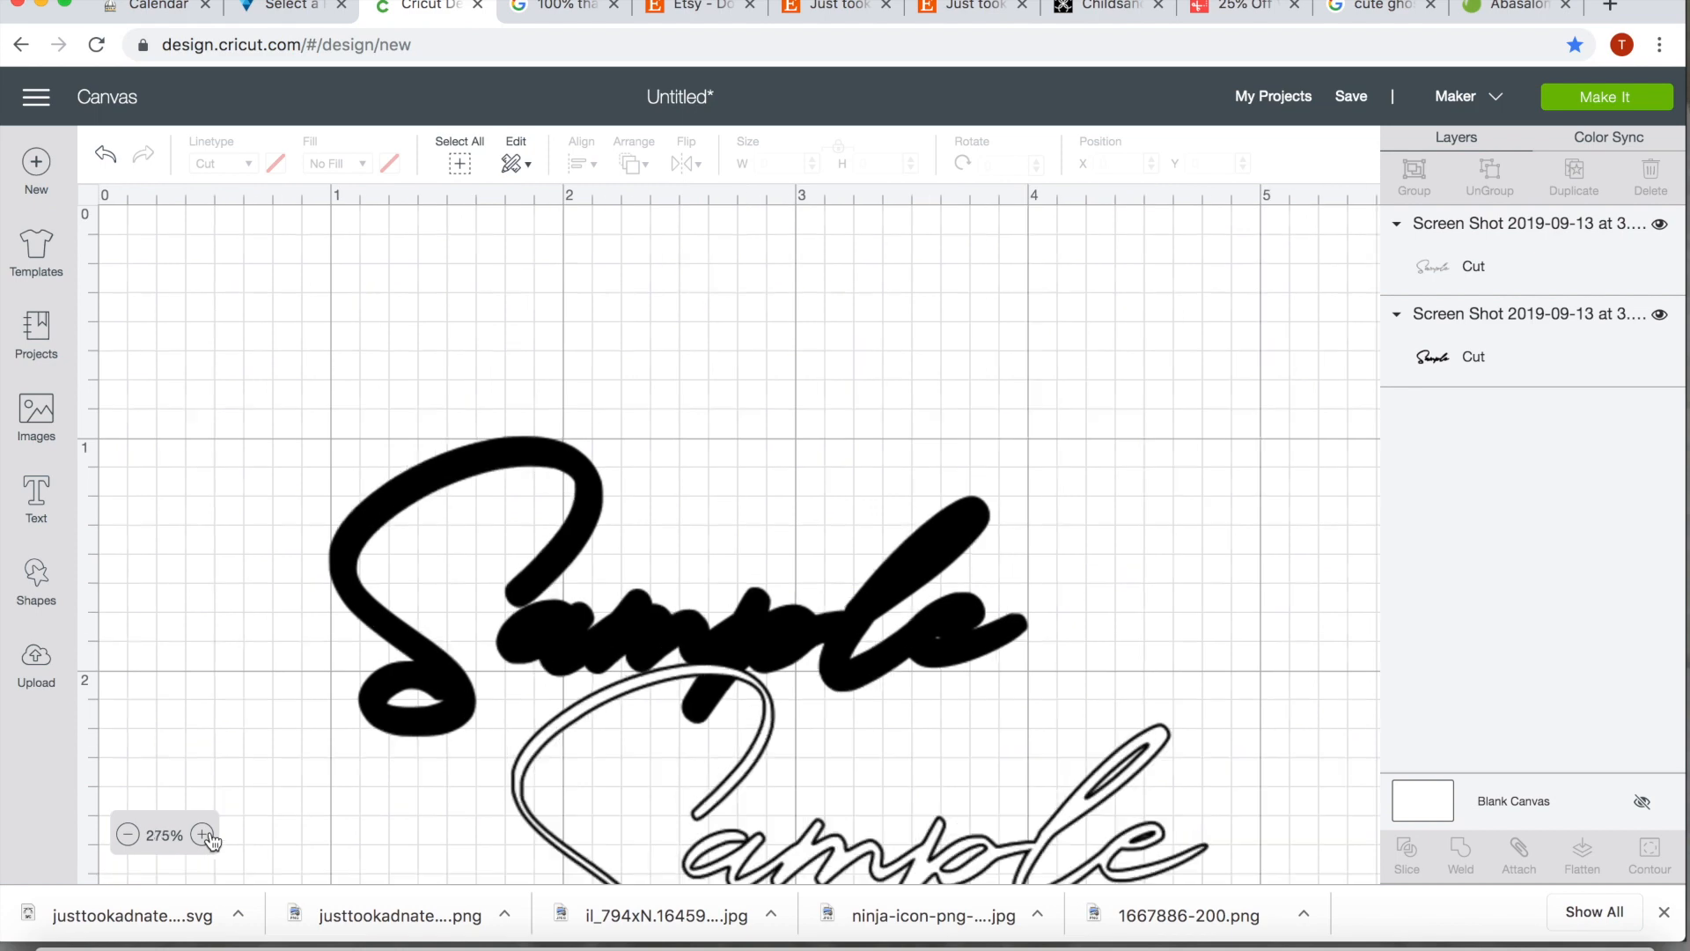
scroll(232, 545, "down", 5)
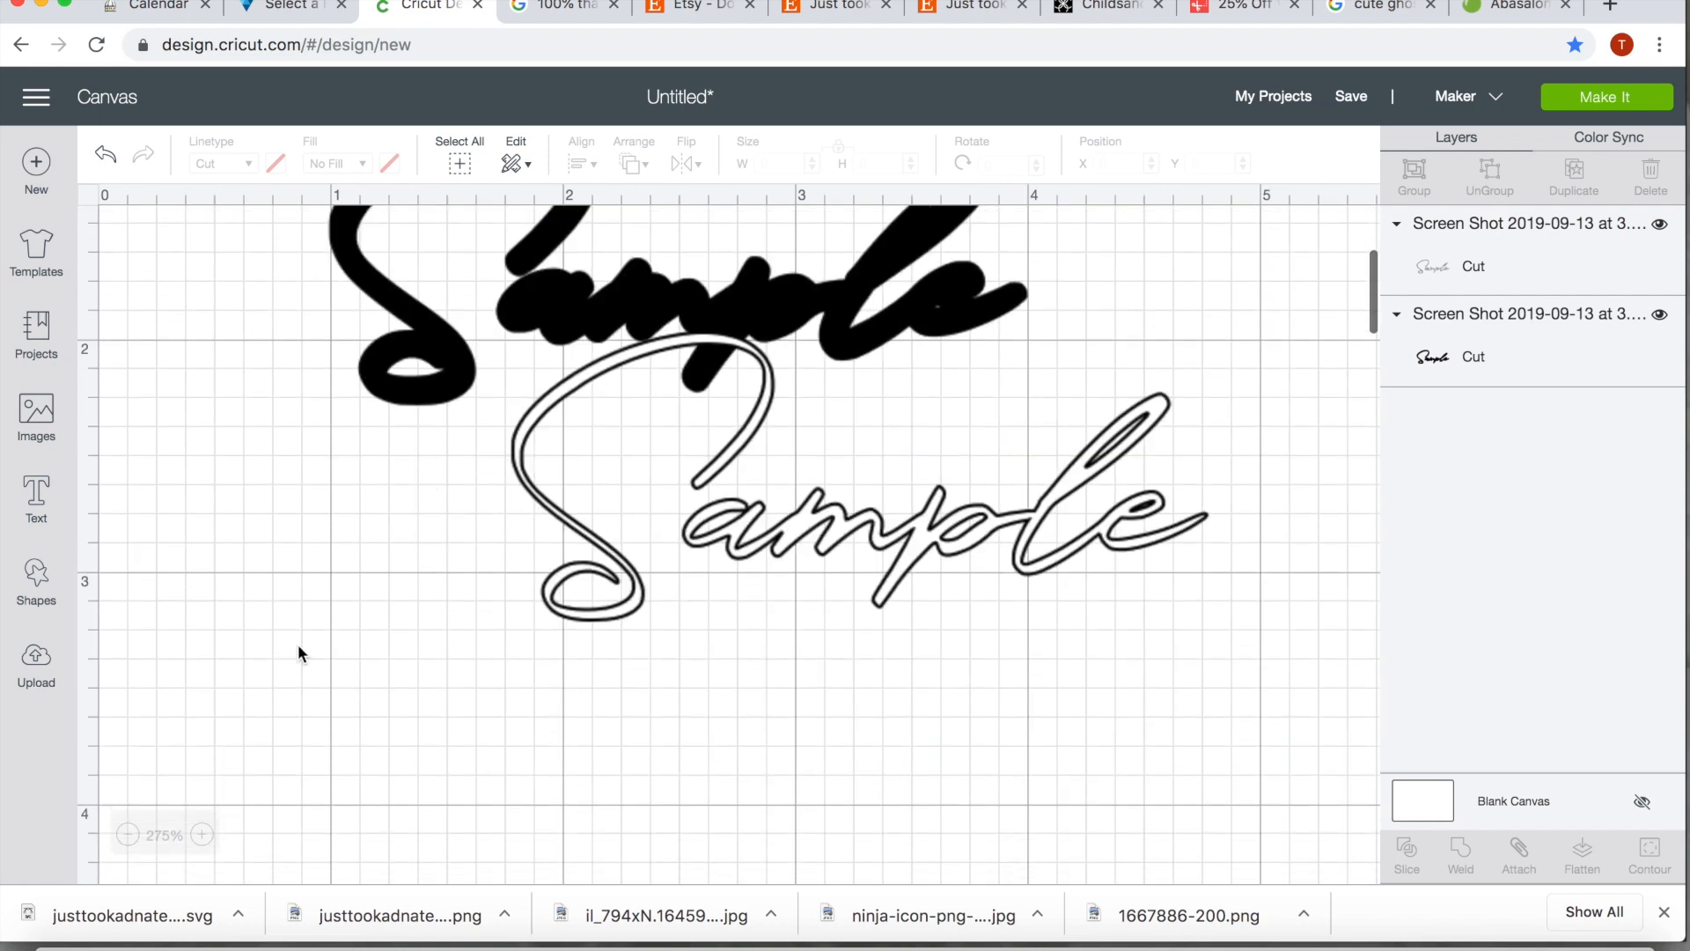
scroll(316, 667, "up", 3)
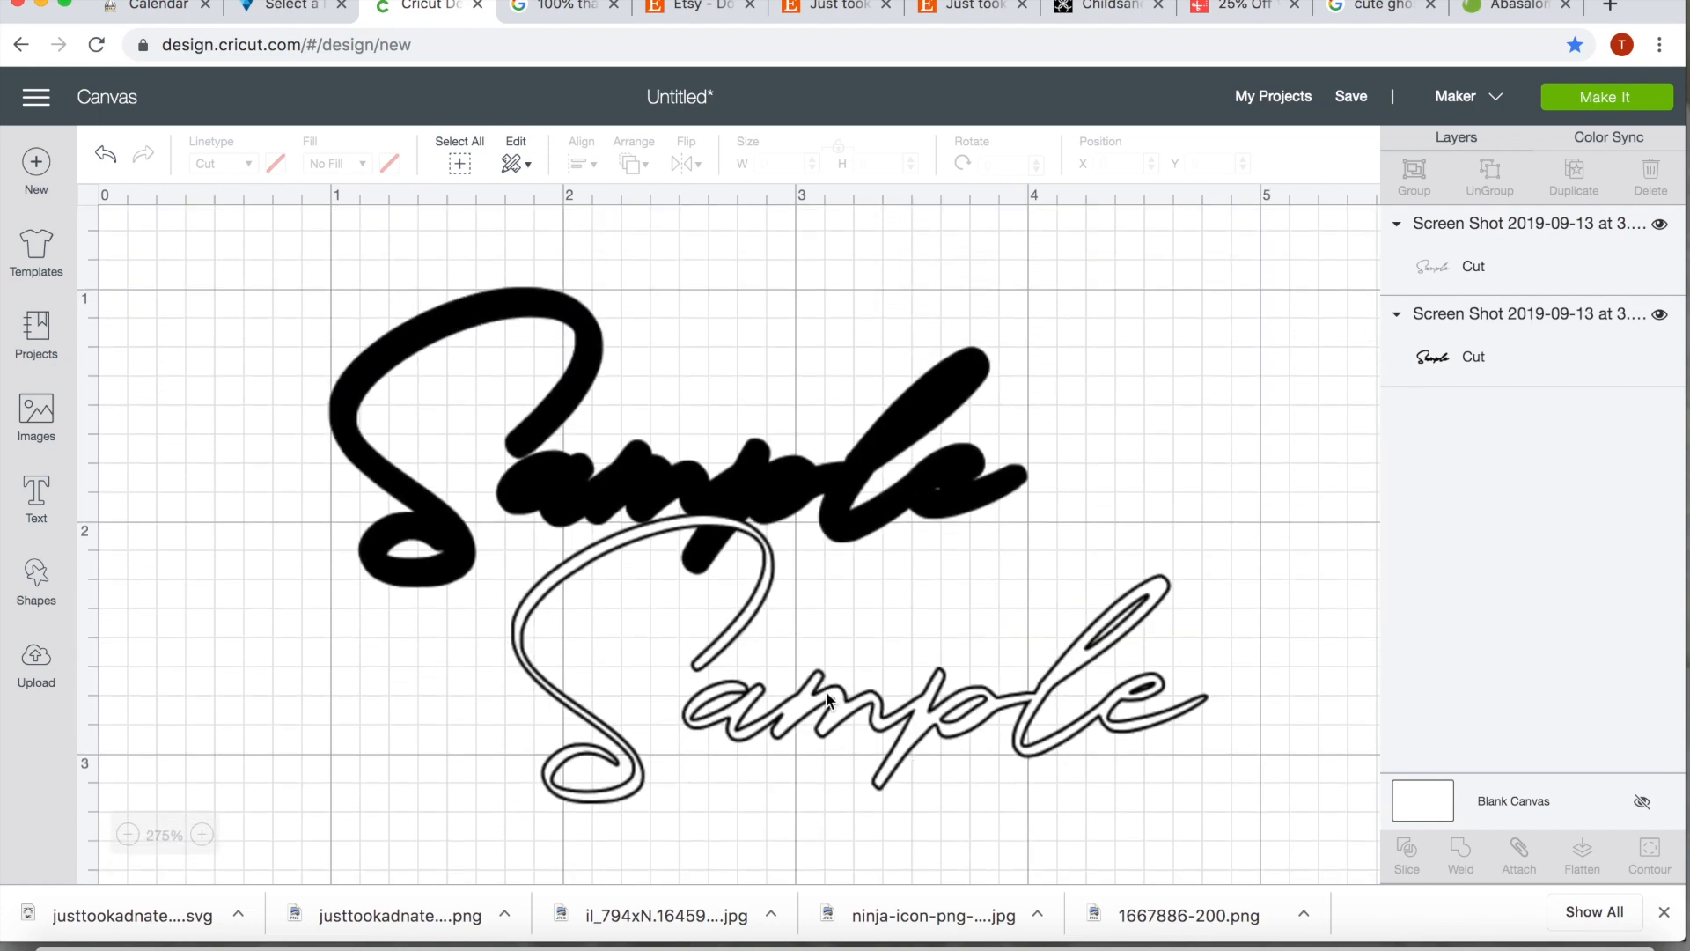
left_click(752, 627)
left_click_drag(753, 627, 636, 472)
Scale the white lettering down to about 2.95 inches wide, center it within the black lettering and deselect it
left_click_drag(1055, 607, 1041, 602)
left_click_drag(370, 363, 372, 368)
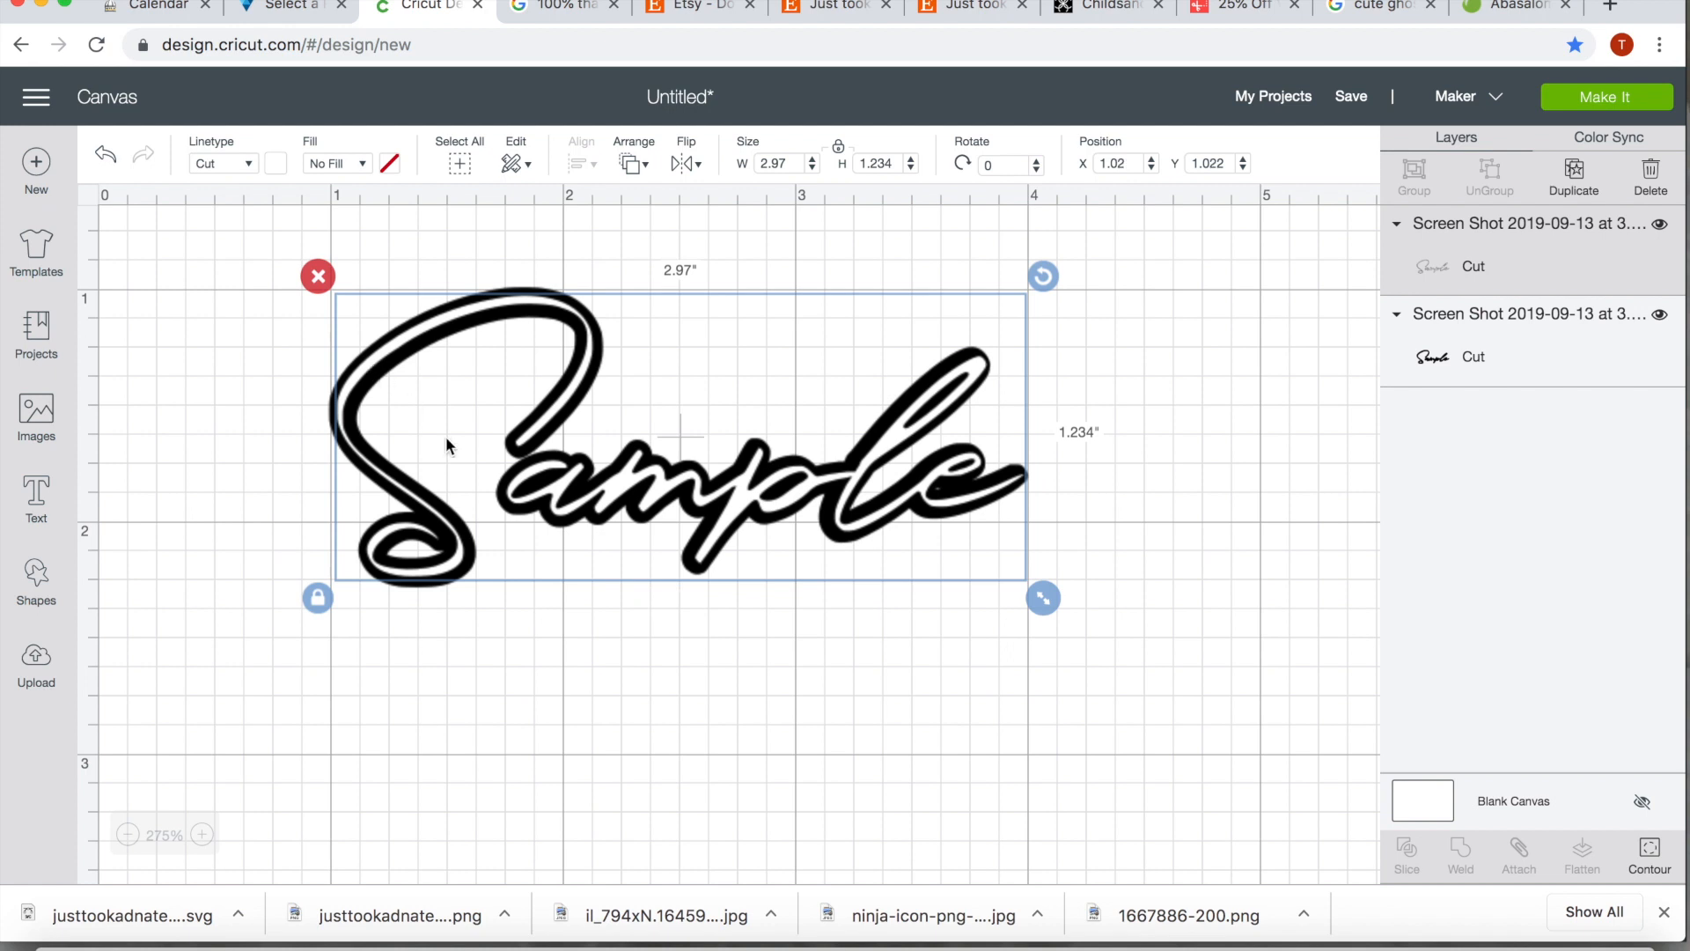
mouse_move(1048, 599)
left_mouse_down()
mouse_move(1032, 595)
mouse_move(1045, 602)
left_mouse_up()
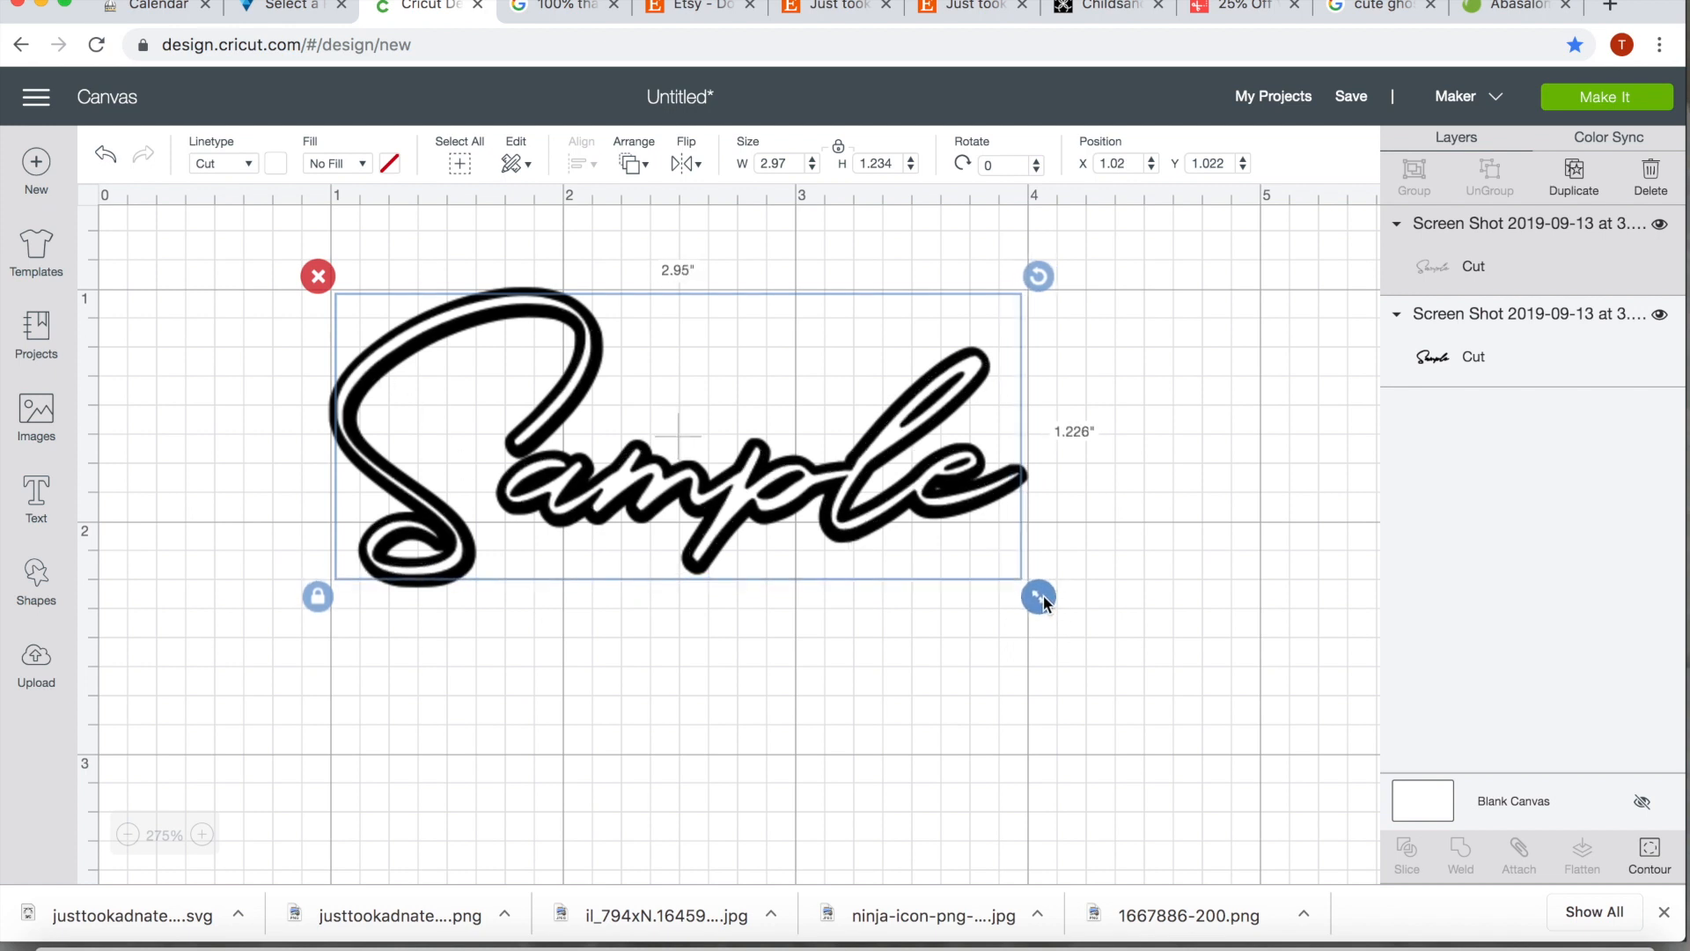
left_click(1003, 753)
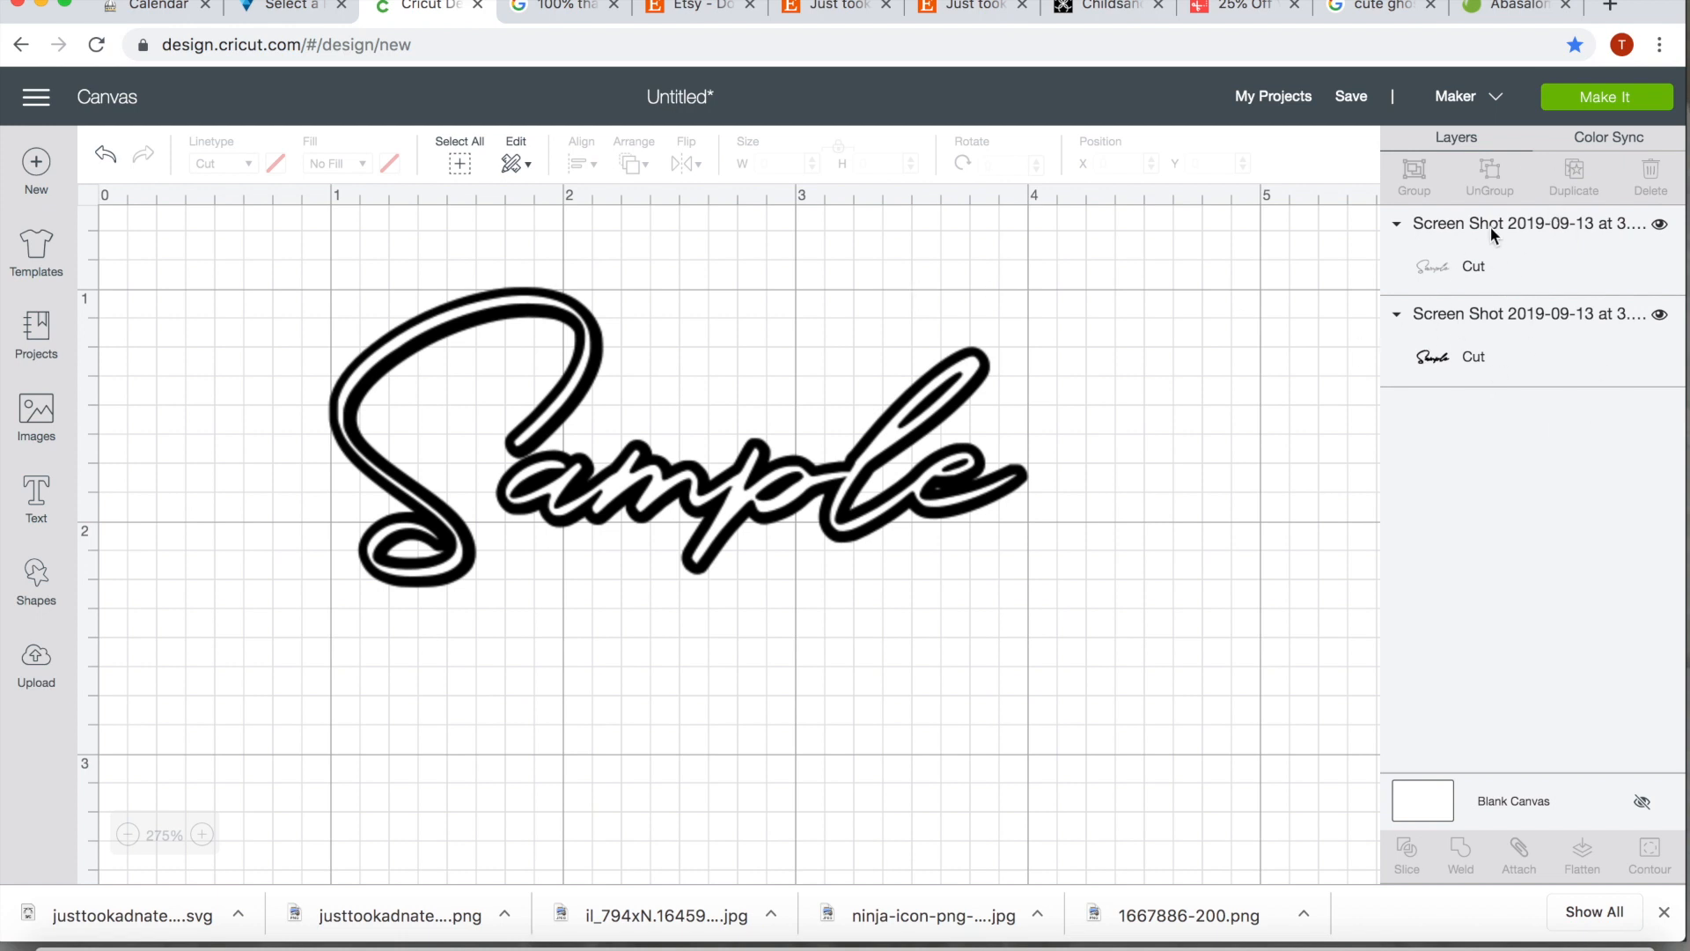
Send the project to mat preparation and review the white and black cut mats
left_click(1598, 100)
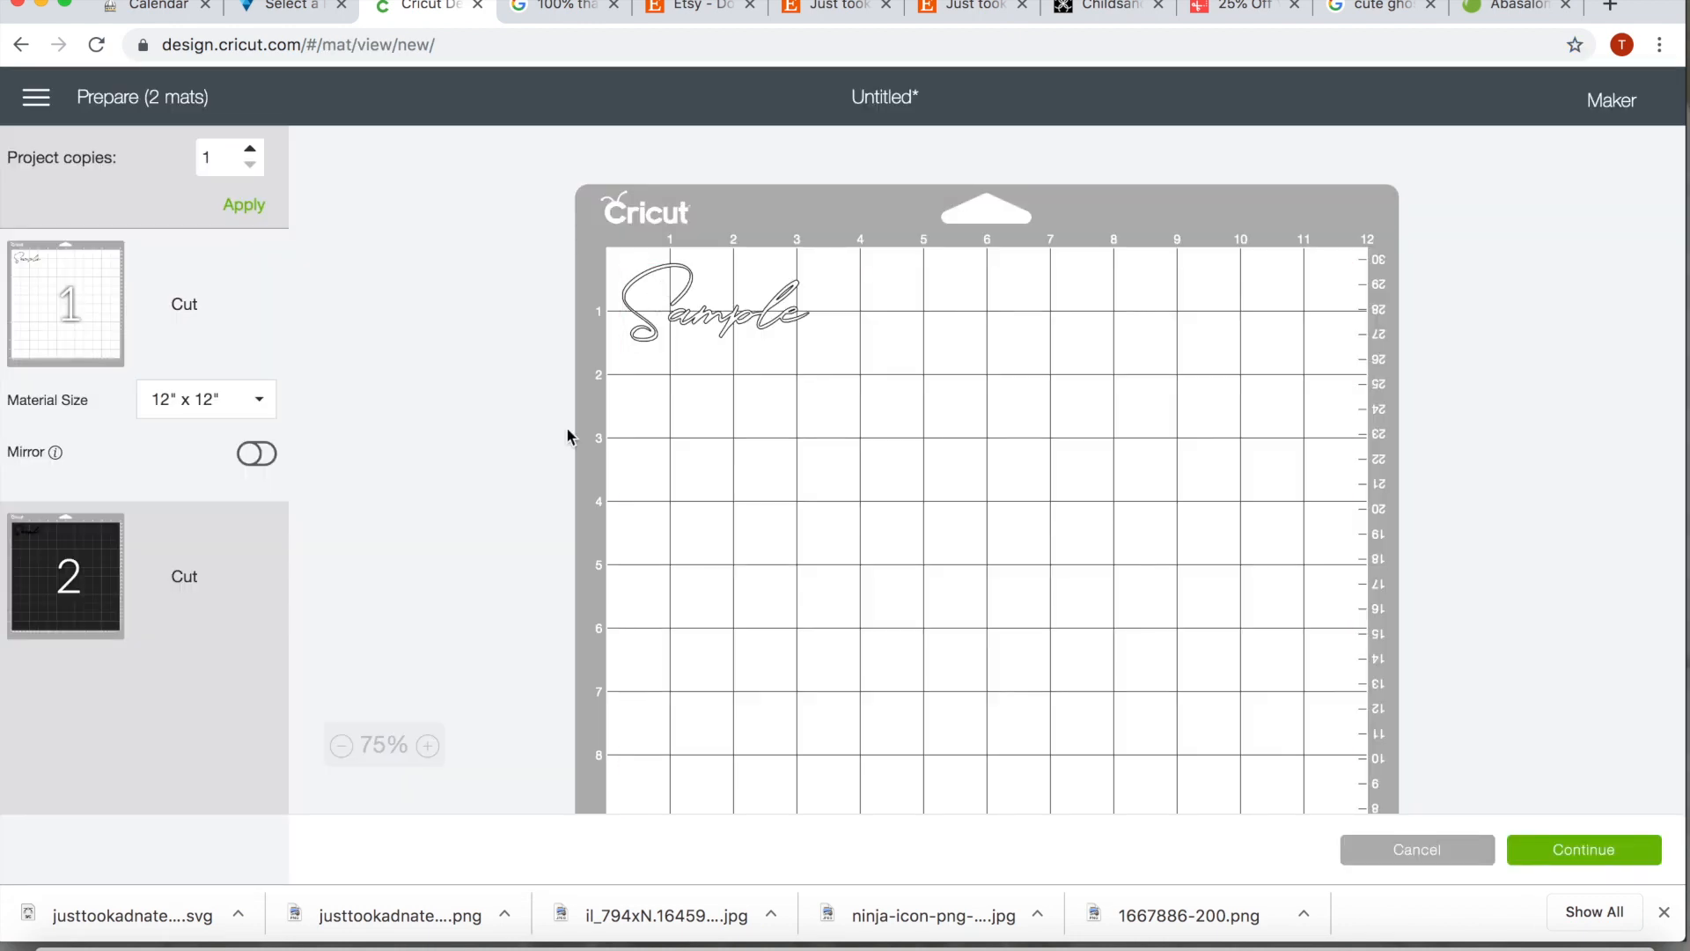
left_click(106, 550)
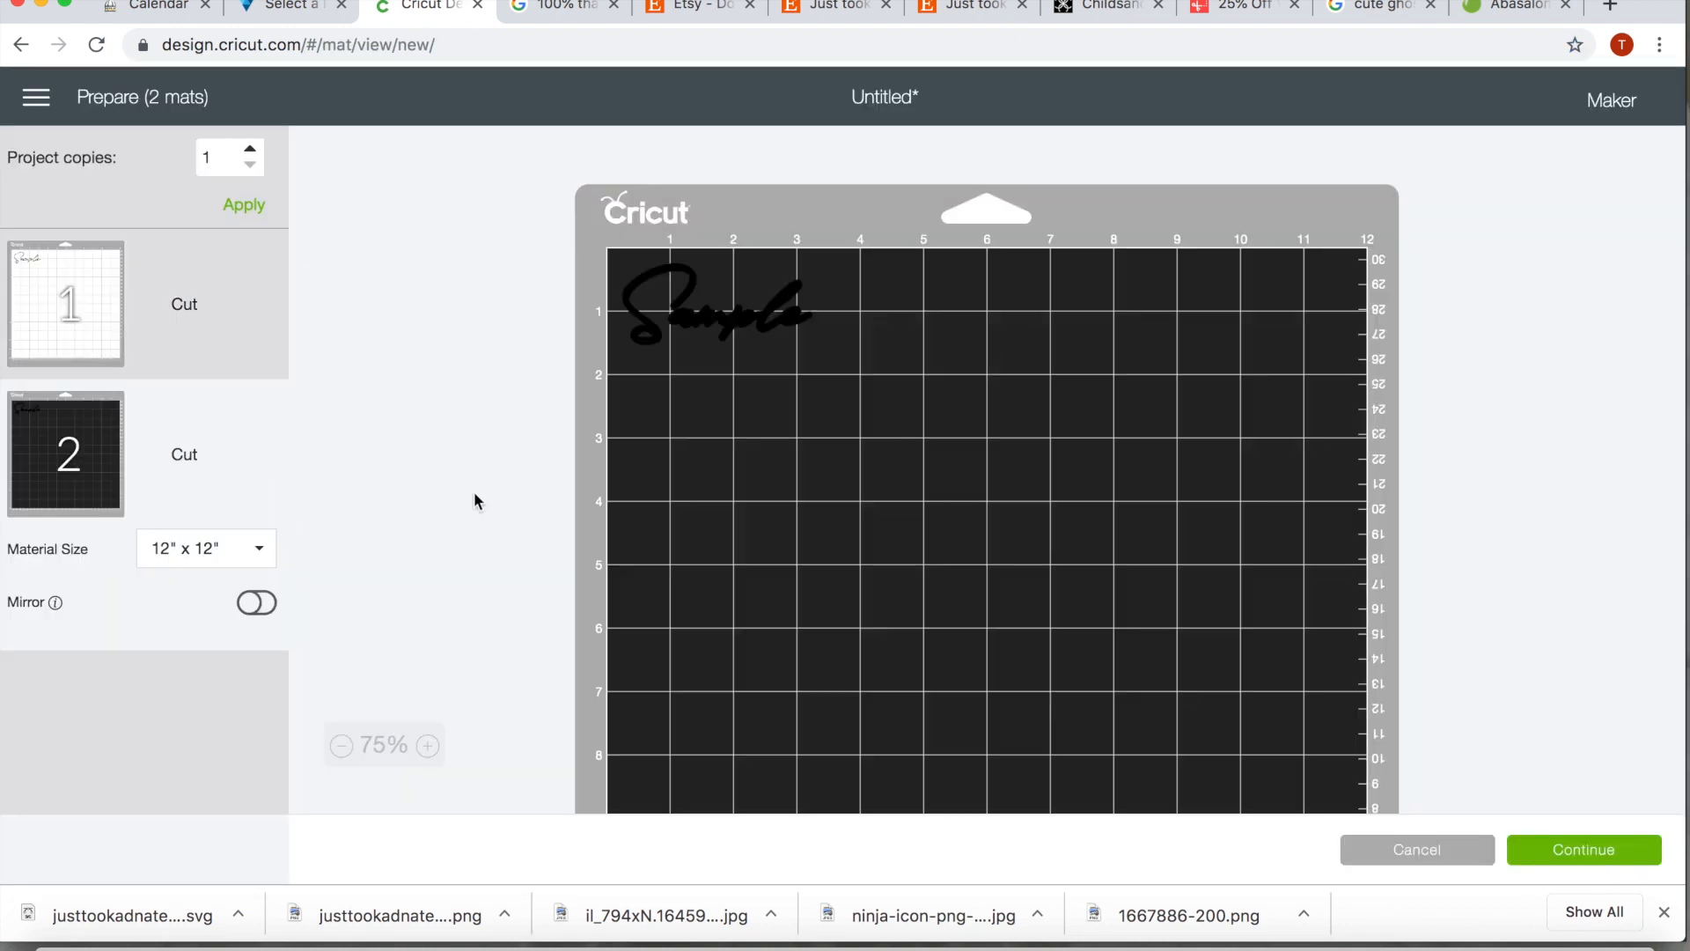
left_click(86, 329)
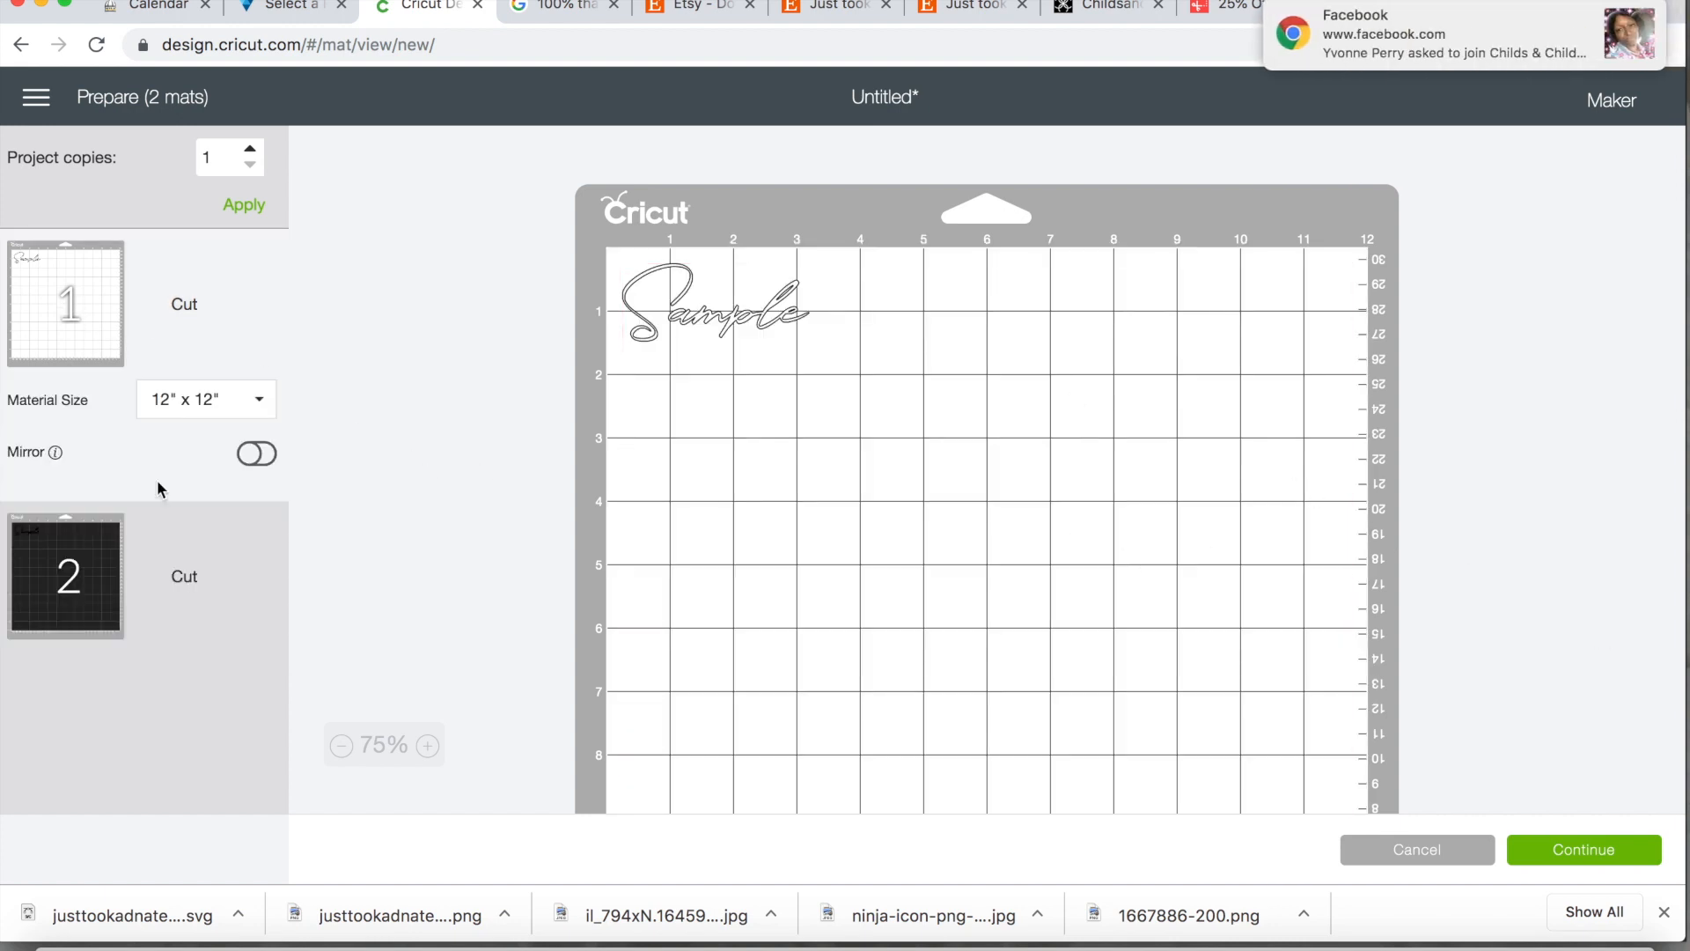
left_click(105, 567)
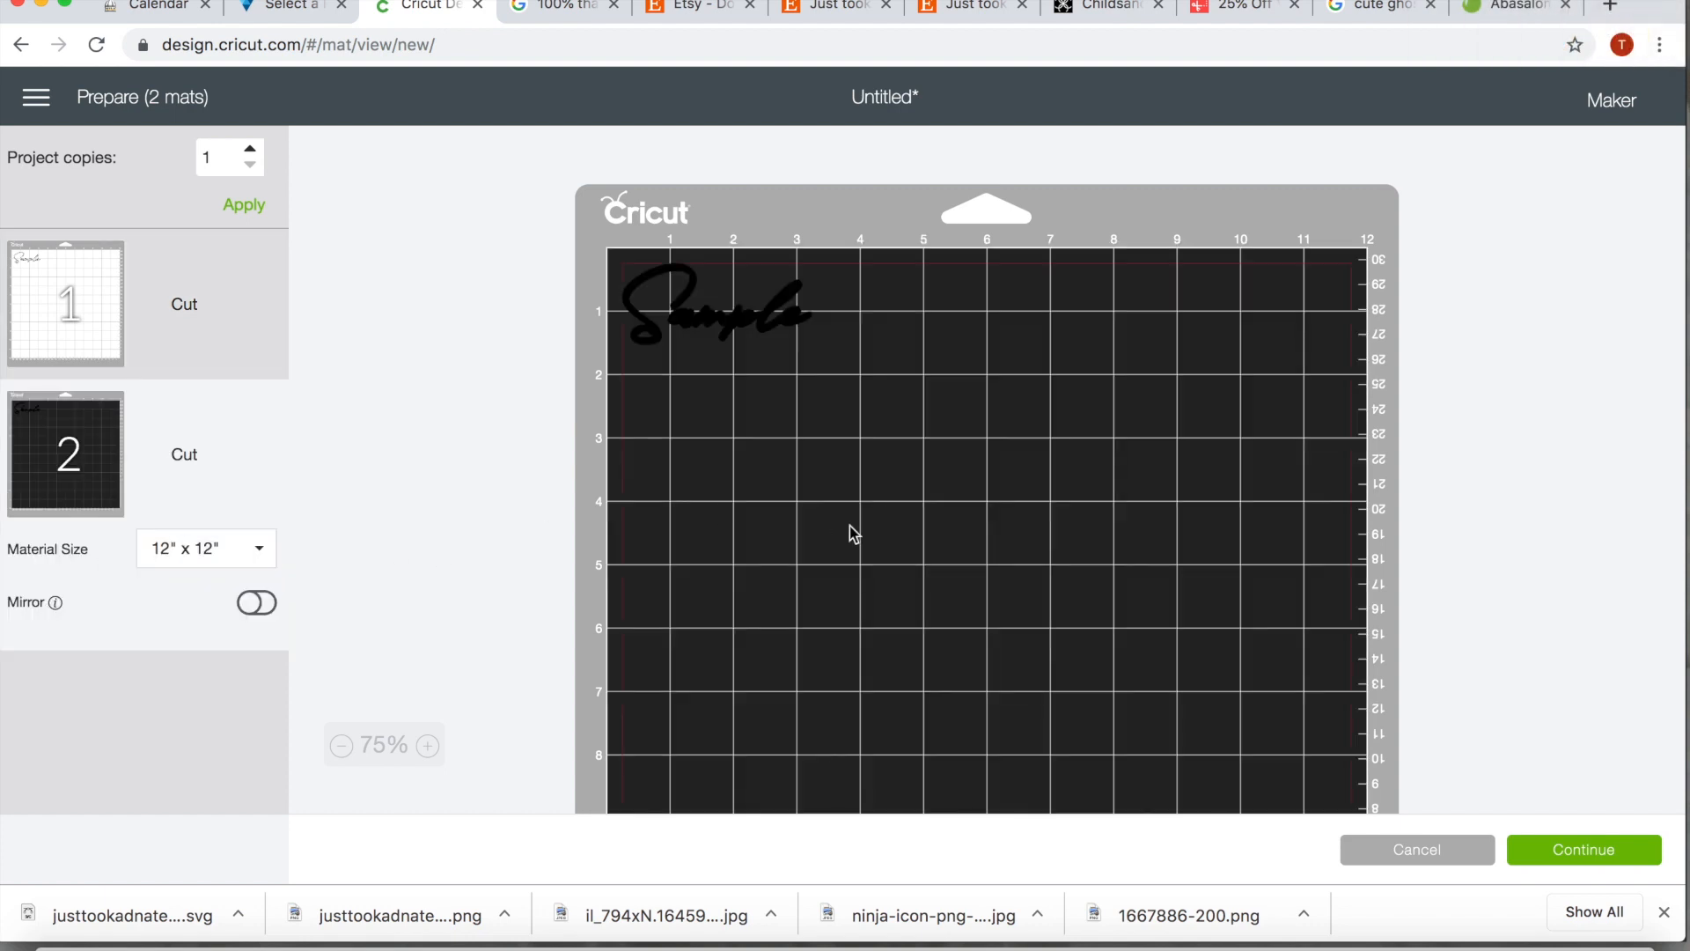